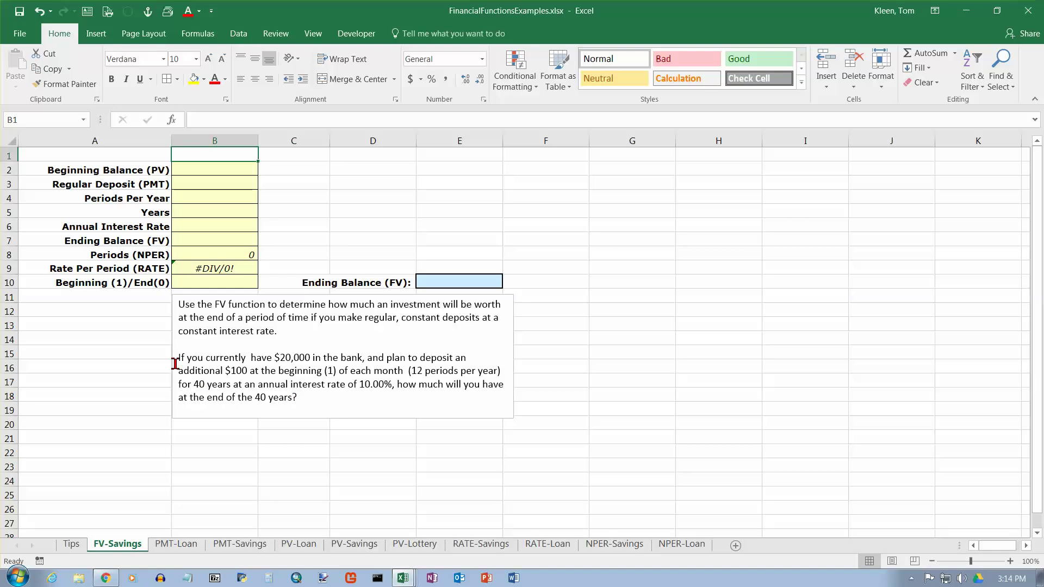
pyautogui.moveTo(175, 359); pyautogui.dragTo(325, 407)
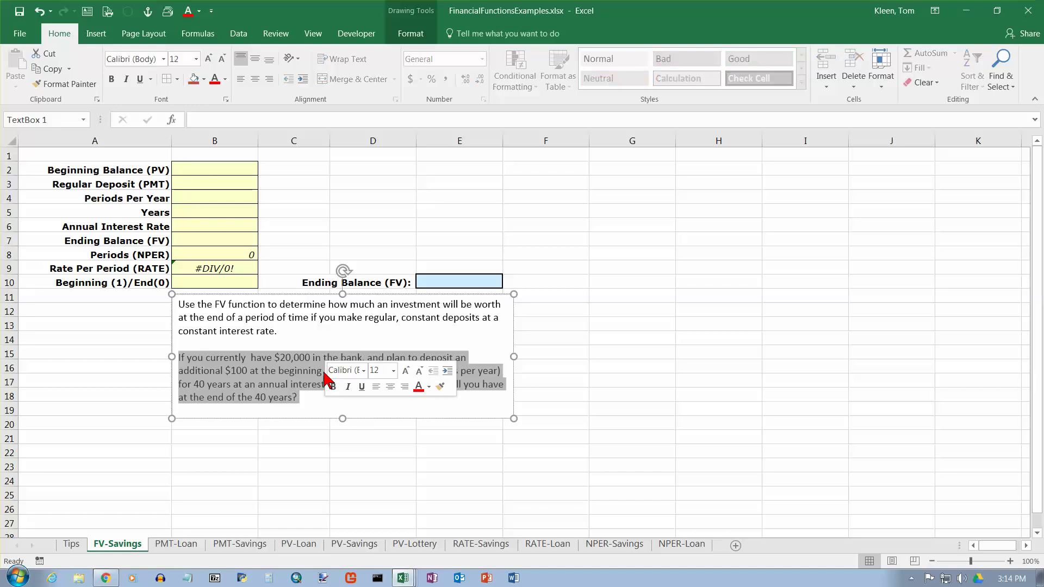
pyautogui.click(335, 354)
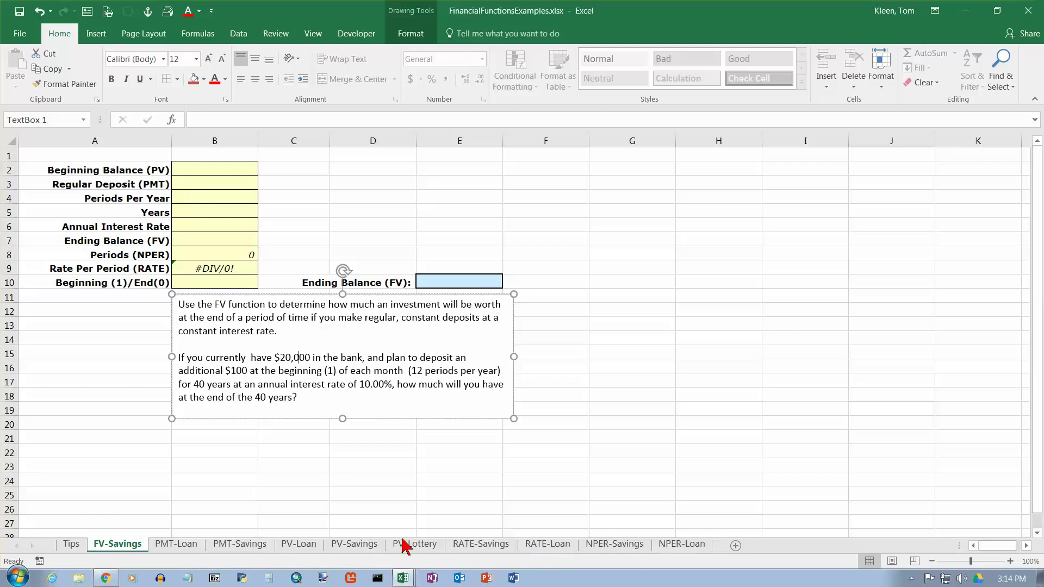
pyautogui.click(155, 170)
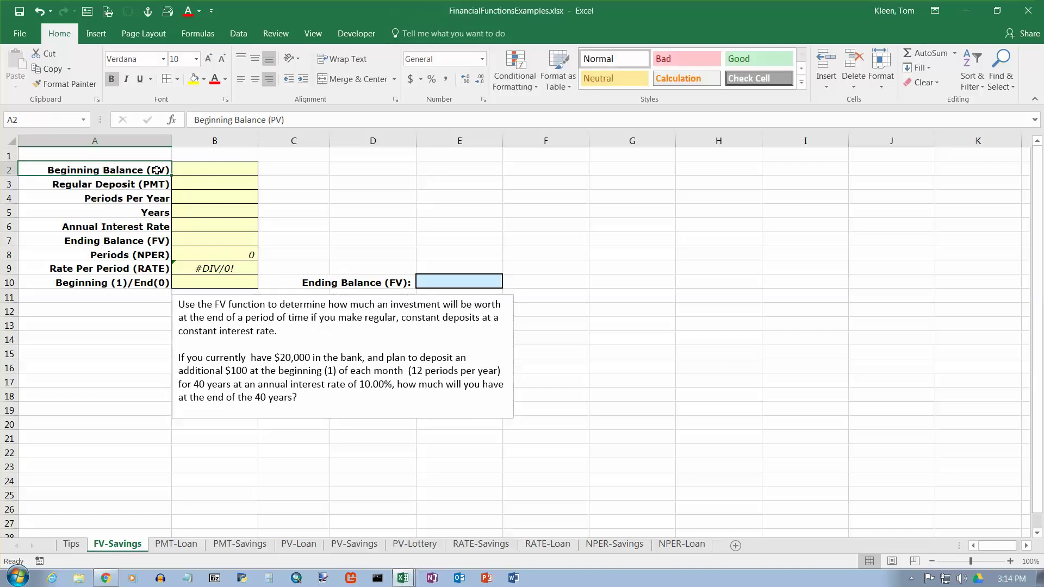
pyautogui.click(103, 186)
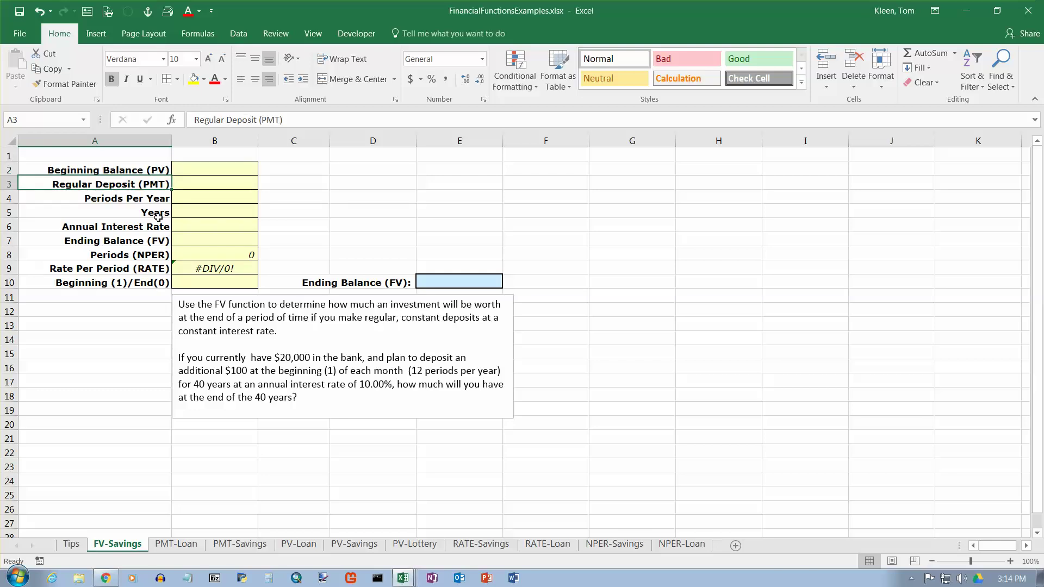
pyautogui.click(162, 241)
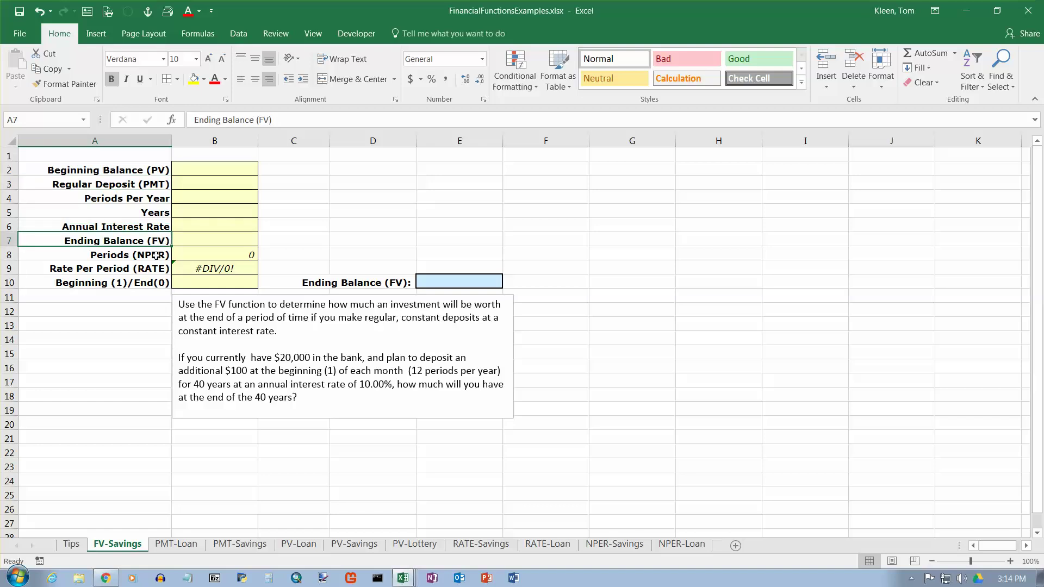
pyautogui.click(156, 255)
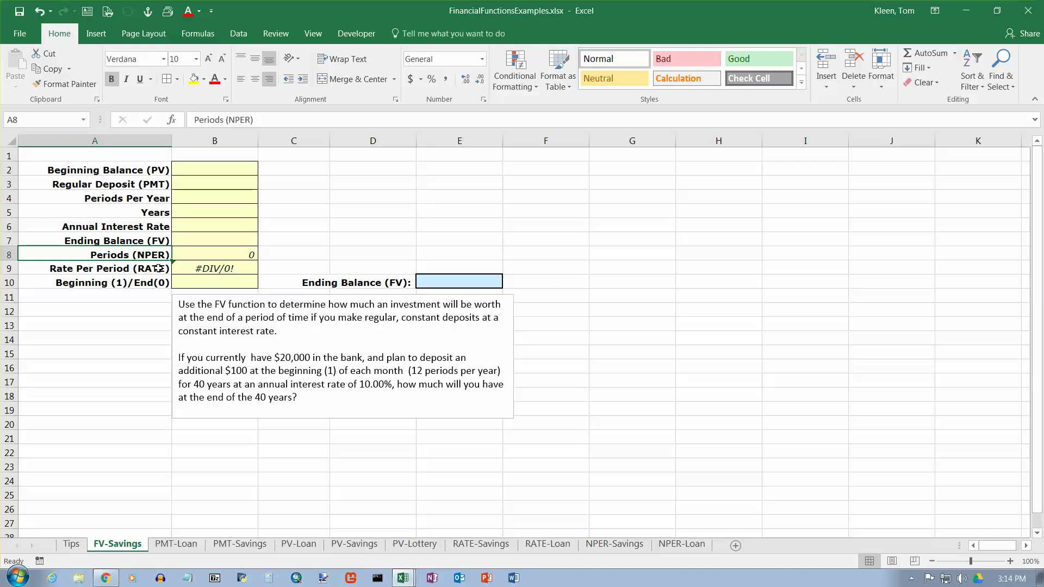
pyautogui.click(159, 268)
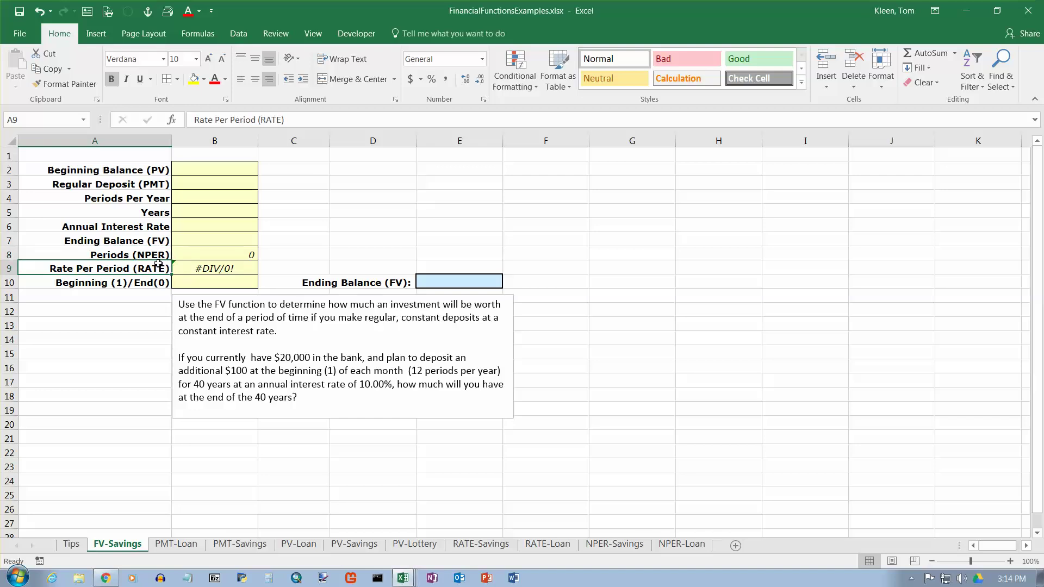
pyautogui.click(219, 170)
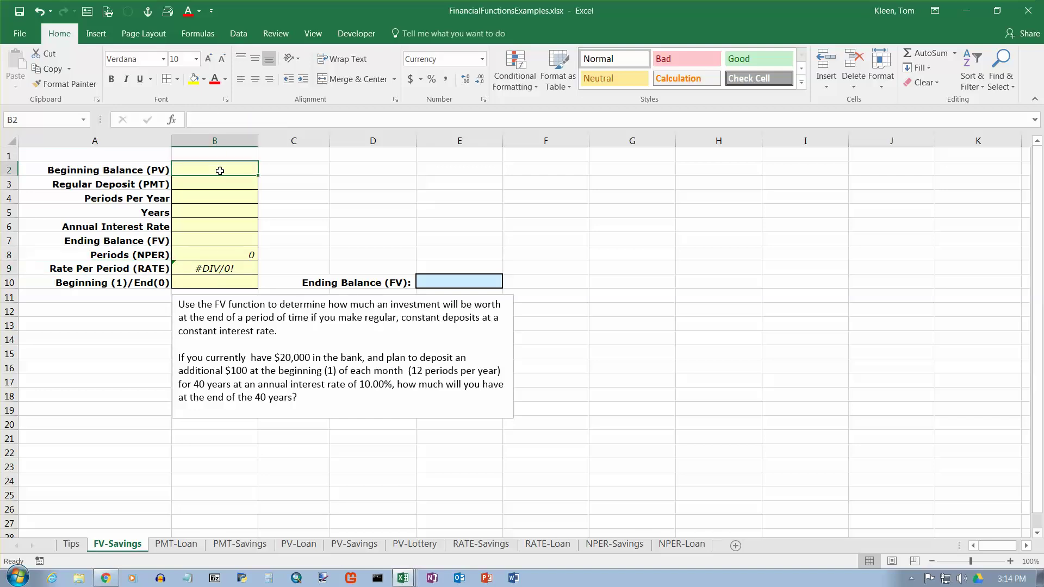
pyautogui.press('Down')
pyautogui.press('Down')
pyautogui.press('Down')
pyautogui.press('Down')
pyautogui.press('Down')
pyautogui.press('Down')
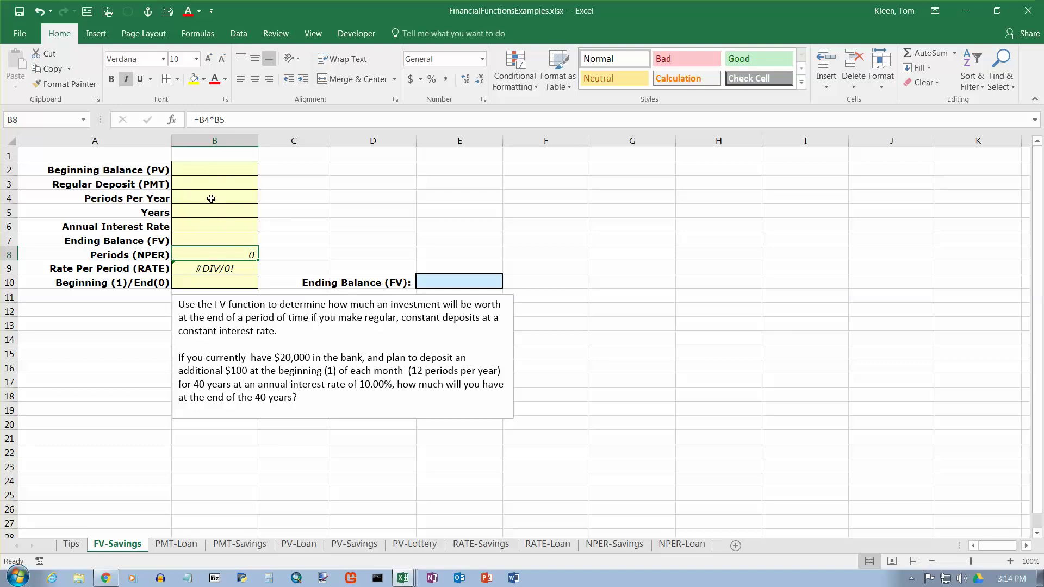
pyautogui.doubleClick(218, 253)
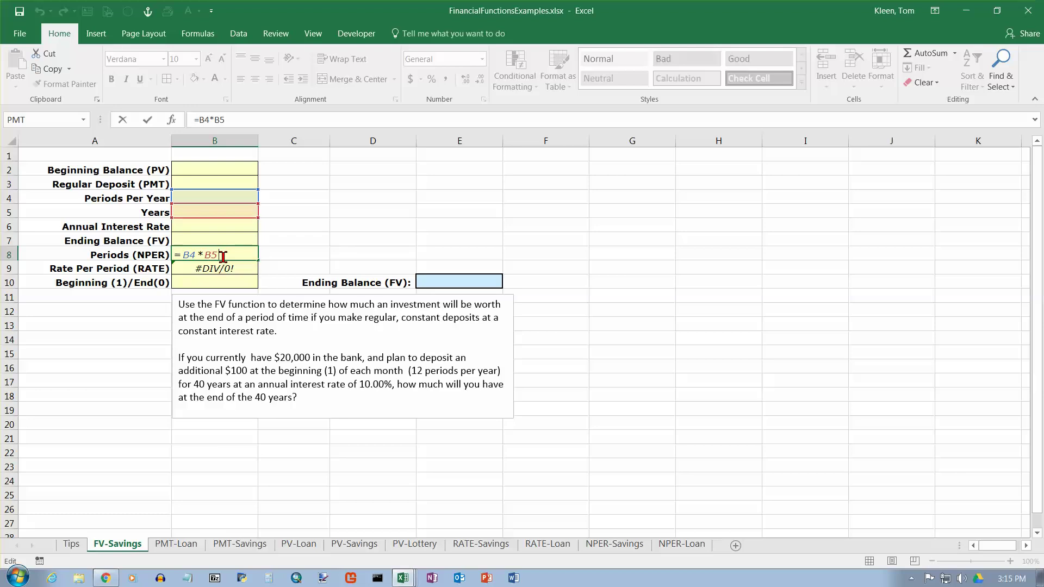
pyautogui.hotkey('ctrl', 'Return')
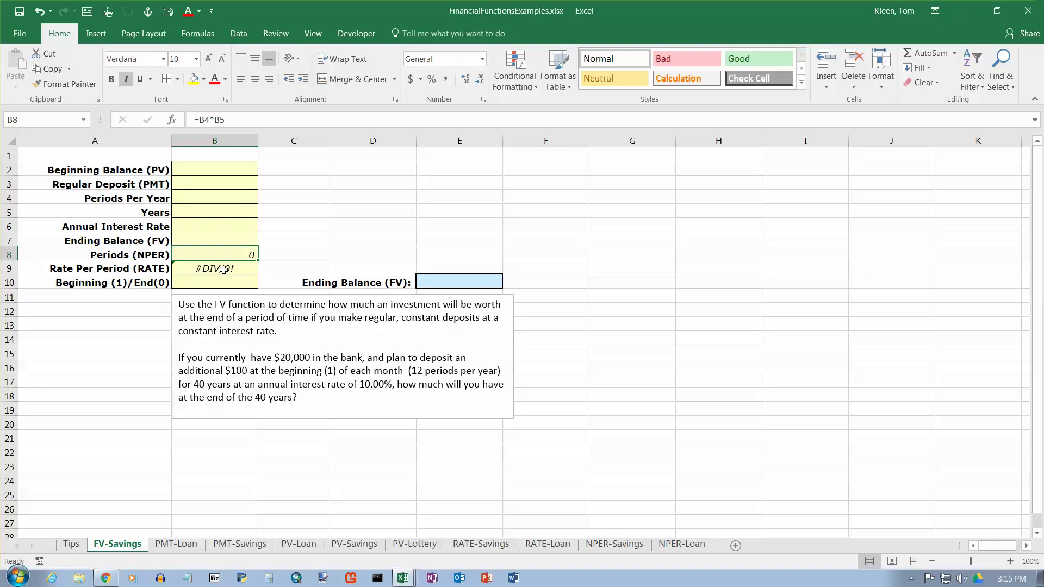
pyautogui.doubleClick(224, 269)
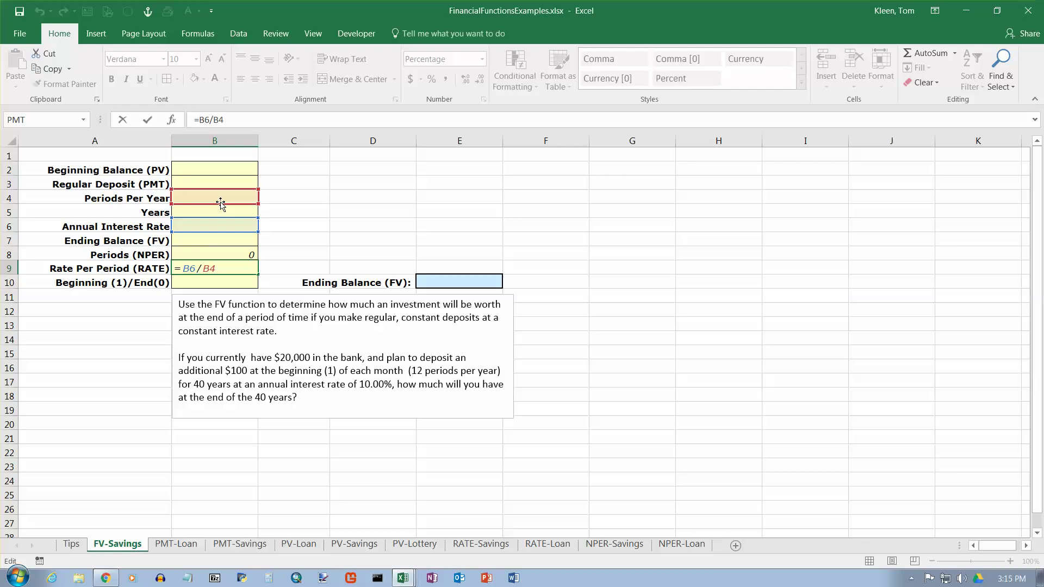
pyautogui.hotkey('ctrl', 'Return')
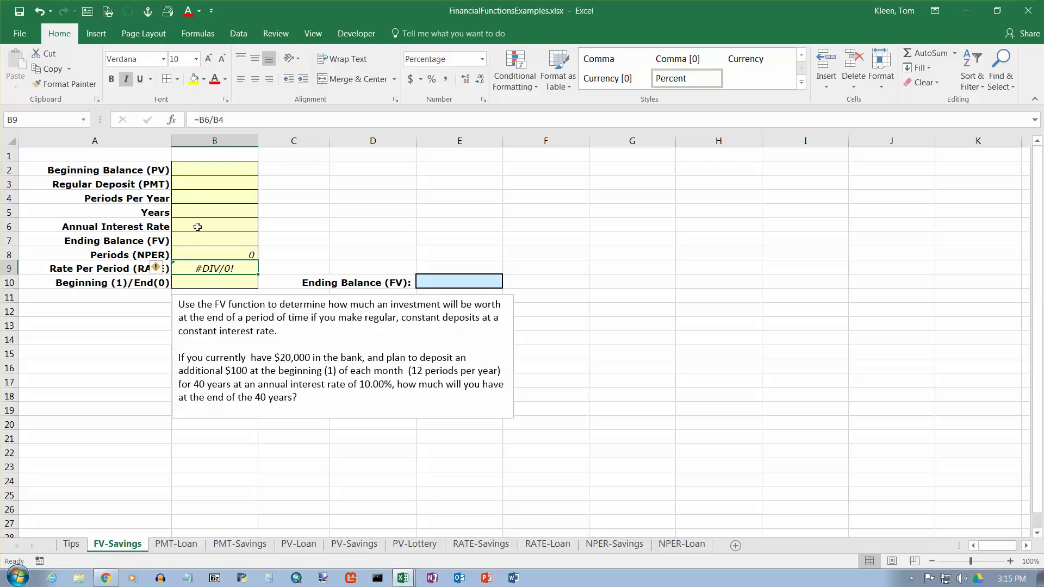
pyautogui.click(162, 213)
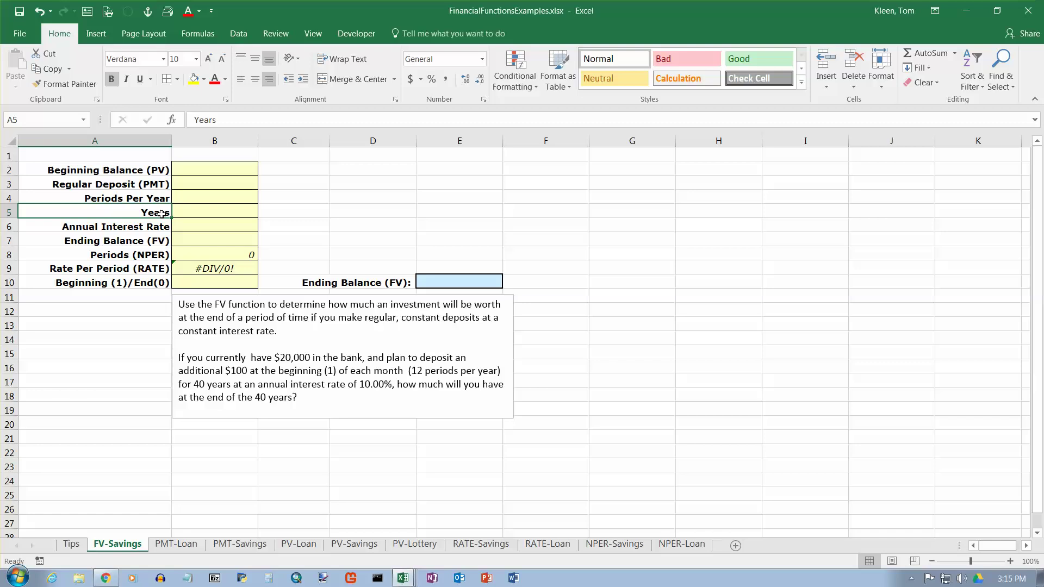
pyautogui.click(160, 226)
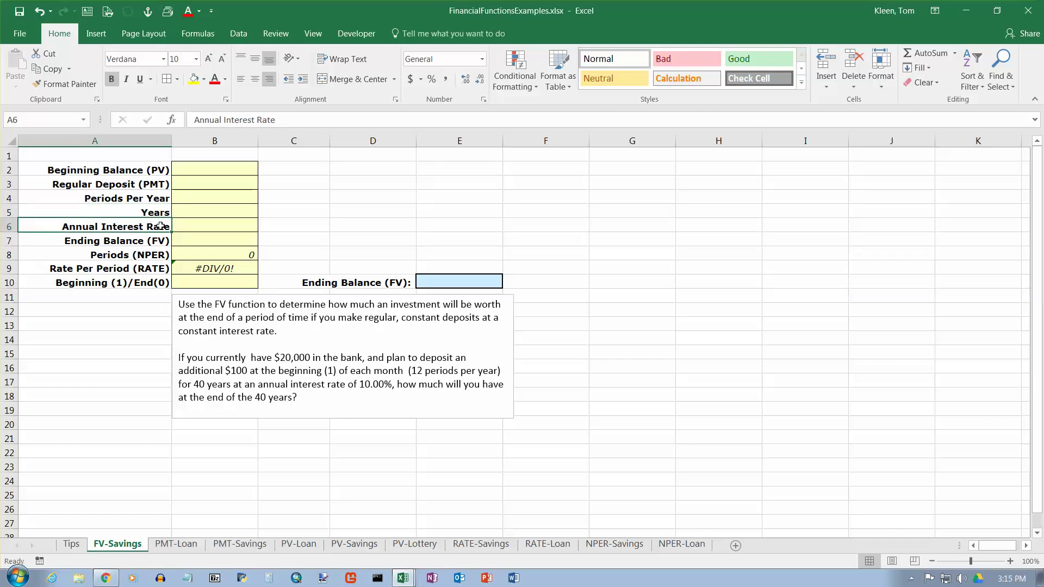
pyautogui.click(156, 254)
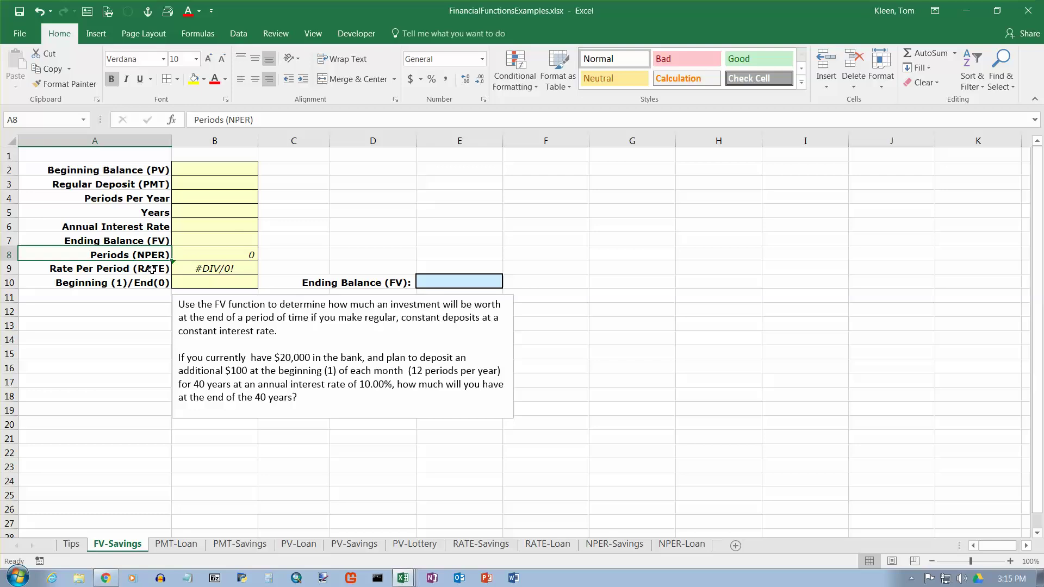
pyautogui.click(156, 185)
pyautogui.click(156, 239)
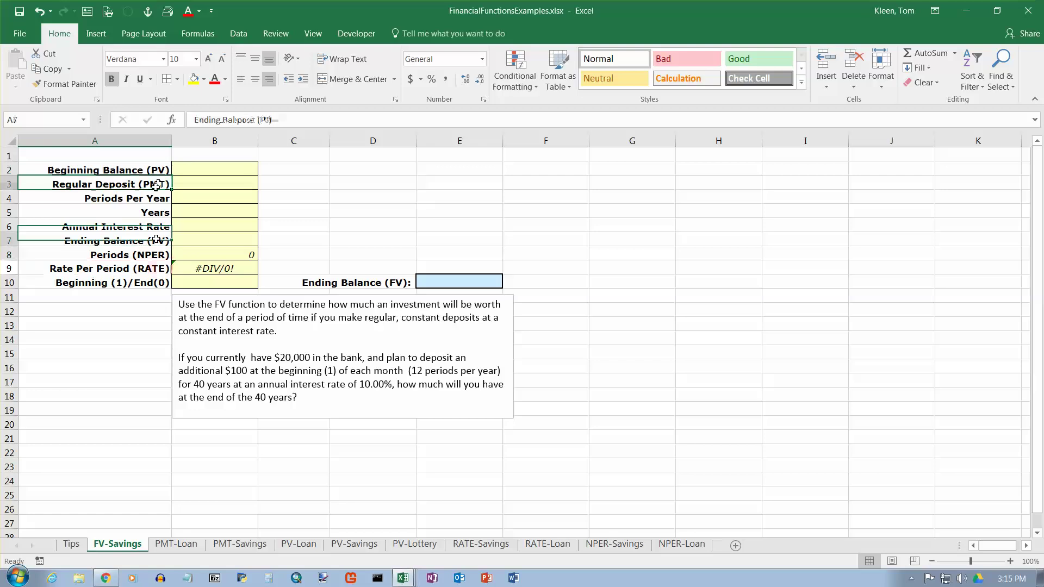
pyautogui.click(155, 255)
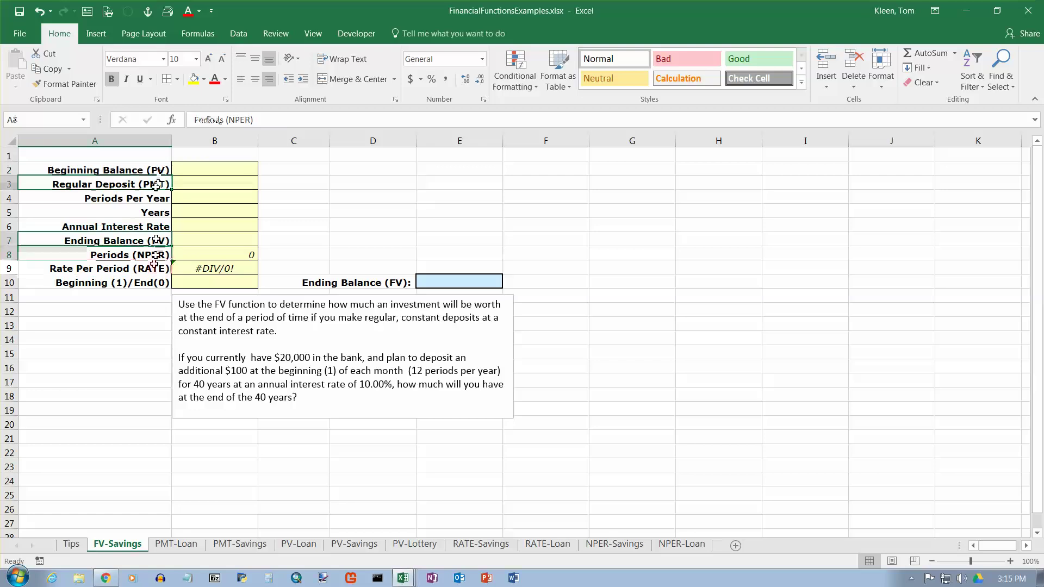
pyautogui.click(154, 266)
pyautogui.click(155, 171)
pyautogui.click(156, 185)
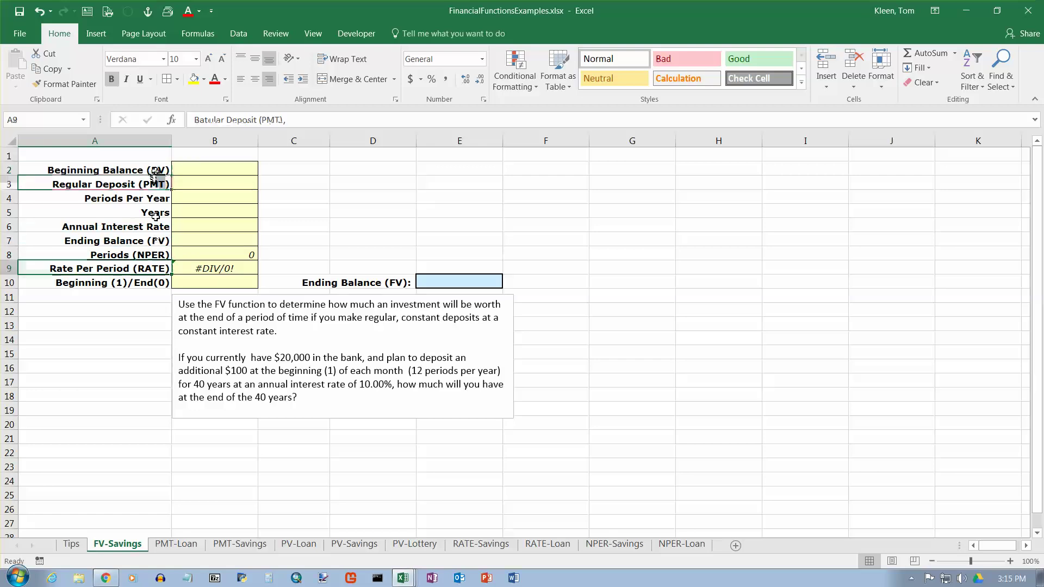
pyautogui.click(156, 240)
pyautogui.click(156, 254)
pyautogui.click(157, 268)
pyautogui.click(158, 173)
pyautogui.click(157, 185)
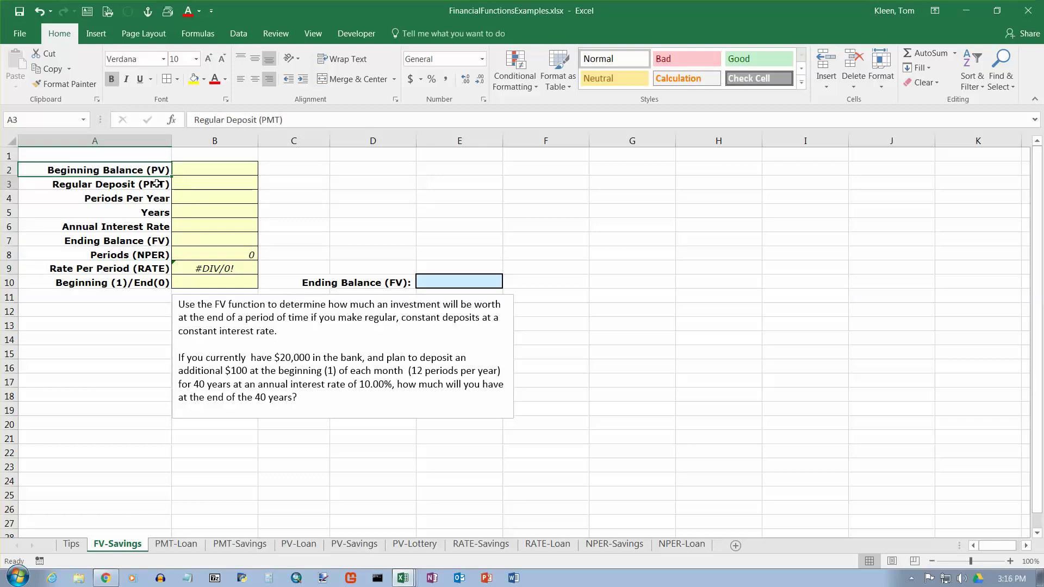
pyautogui.click(158, 241)
pyautogui.click(158, 254)
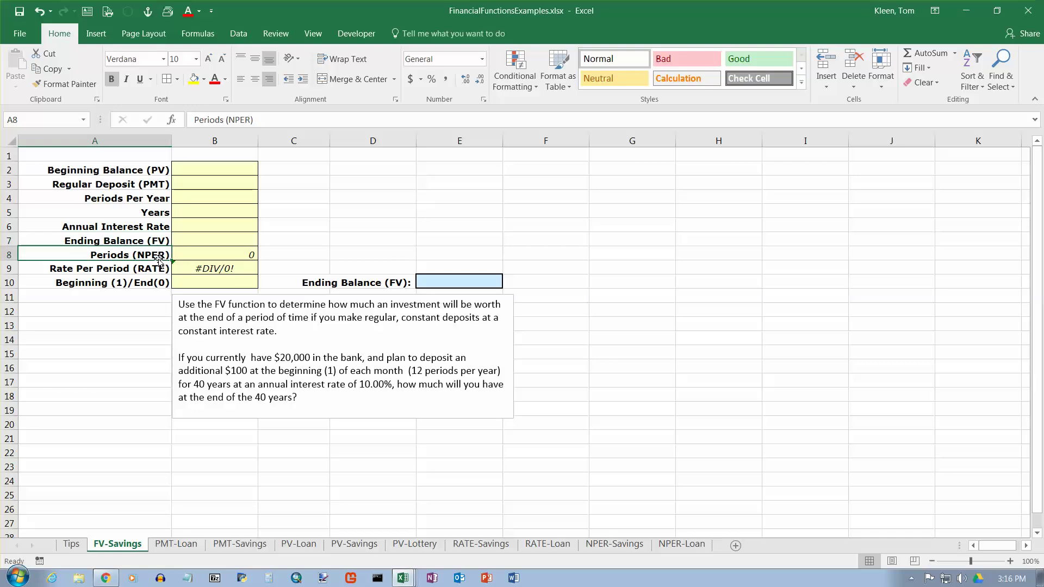
pyautogui.click(157, 268)
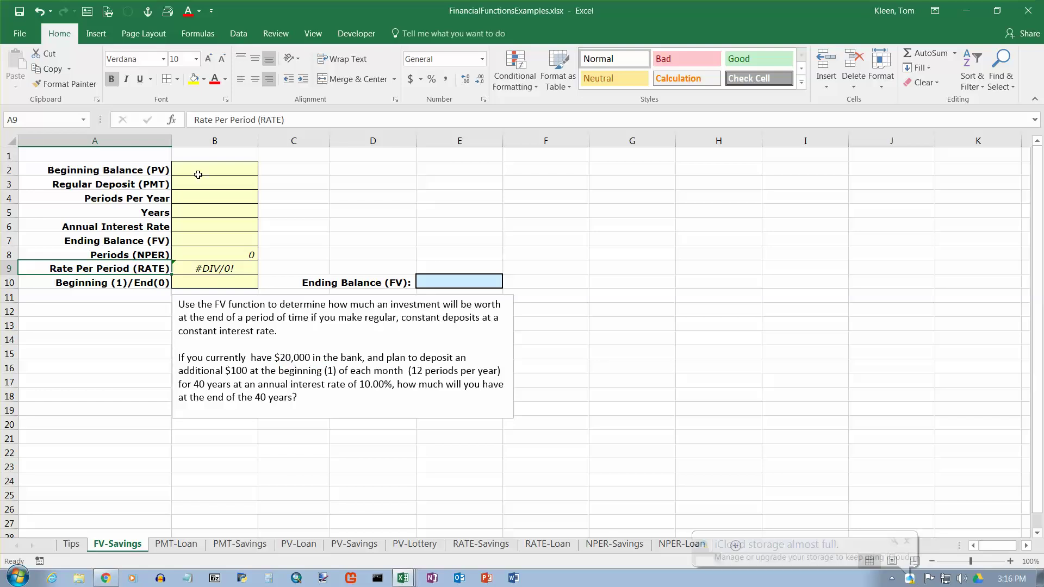
# - Enter the inputs: $20,000 beginning balance, $100 deposit, 12 periods per year, 40 years, 10.00% interest
pyautogui.click(196, 170)
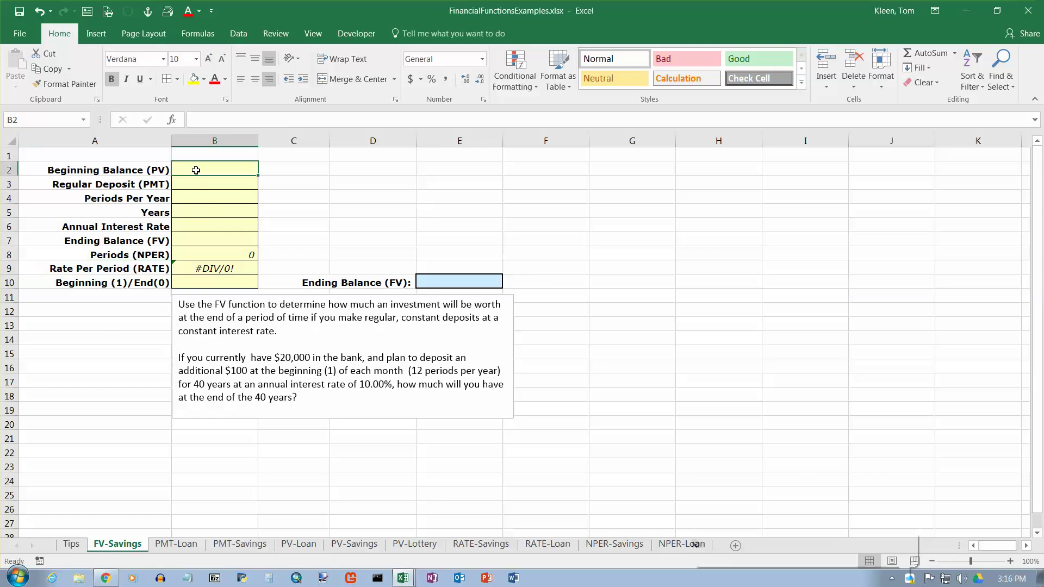
pyautogui.write('20000')
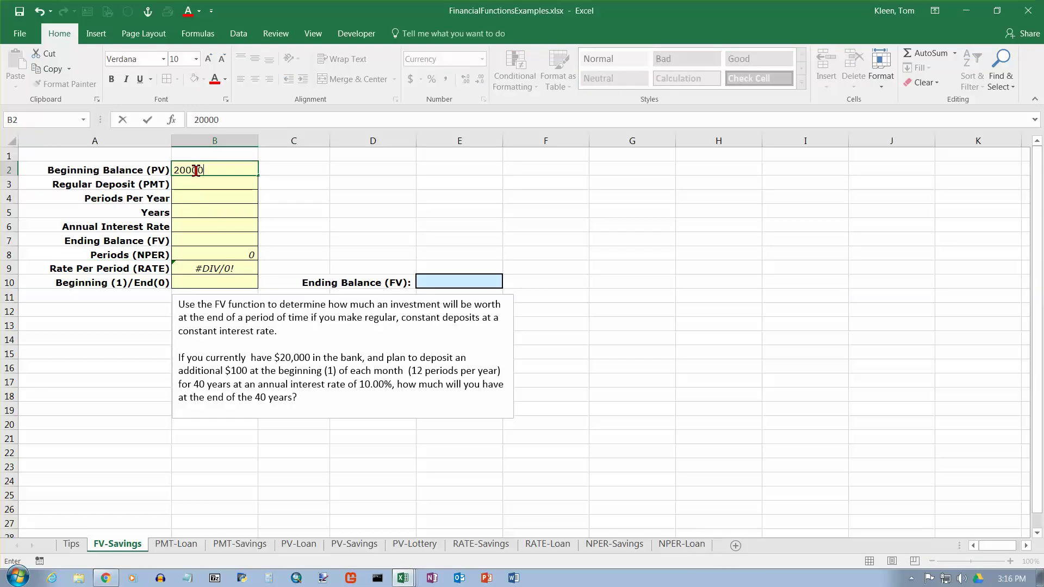
pyautogui.press('Return')
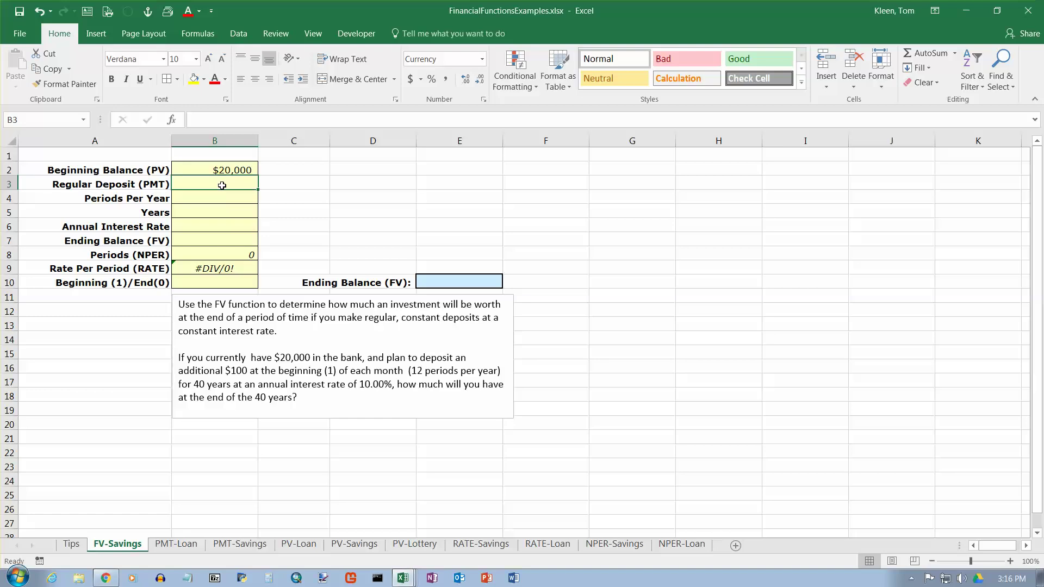
pyautogui.write('100')
pyautogui.press('Return')
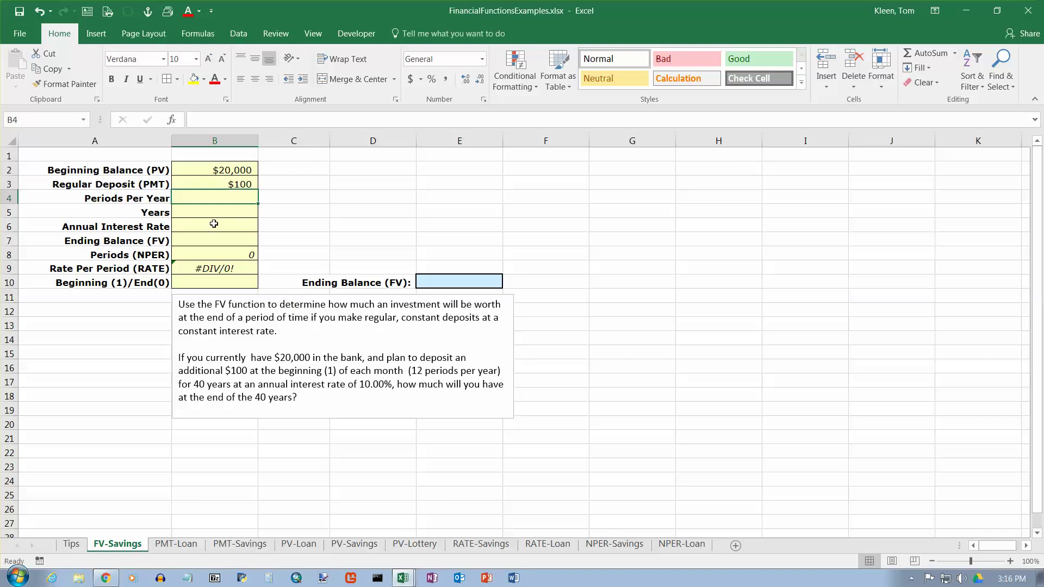
pyautogui.write('12')
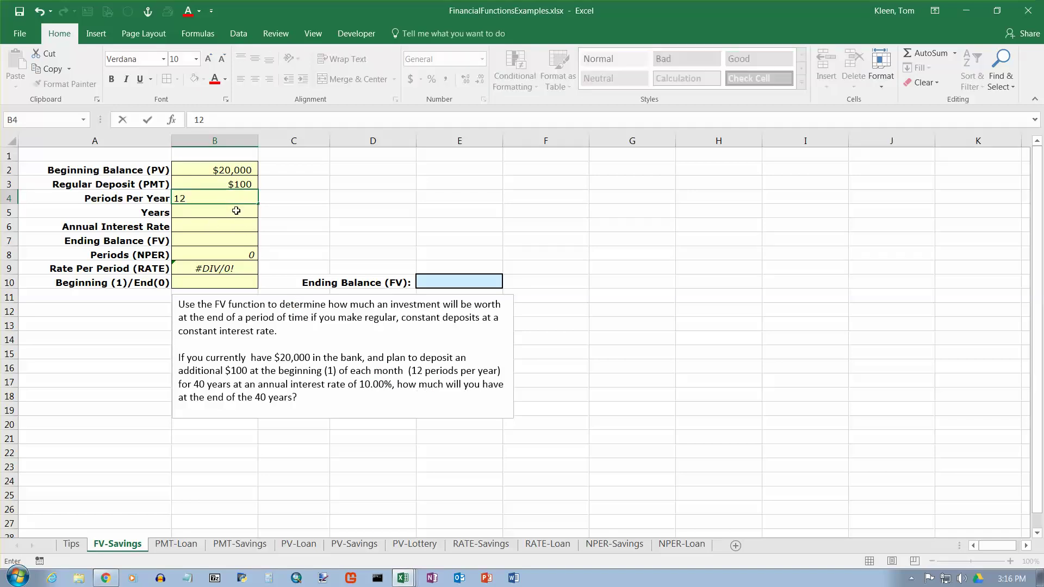
pyautogui.press('Return')
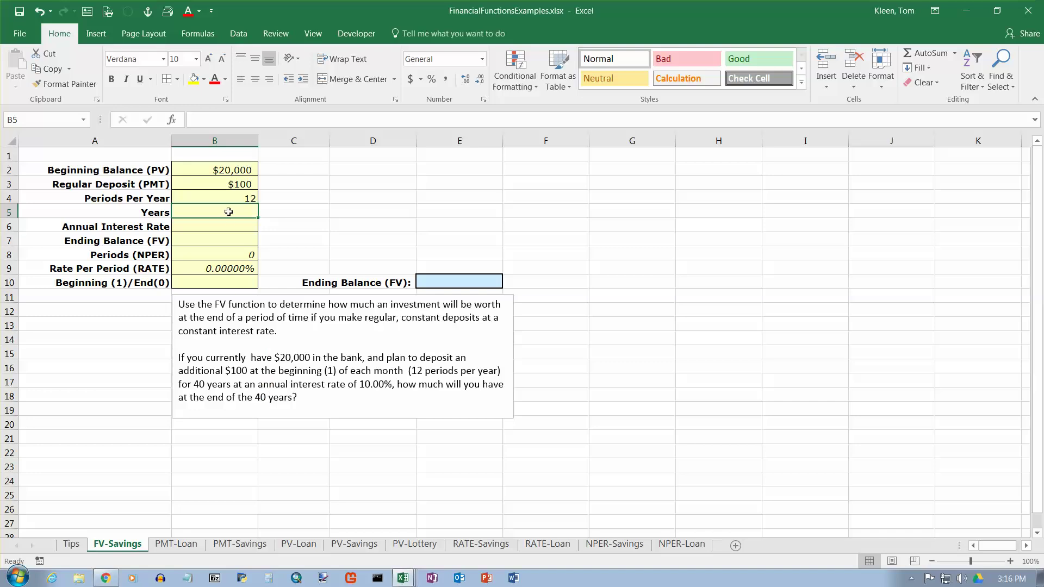
pyautogui.write('40')
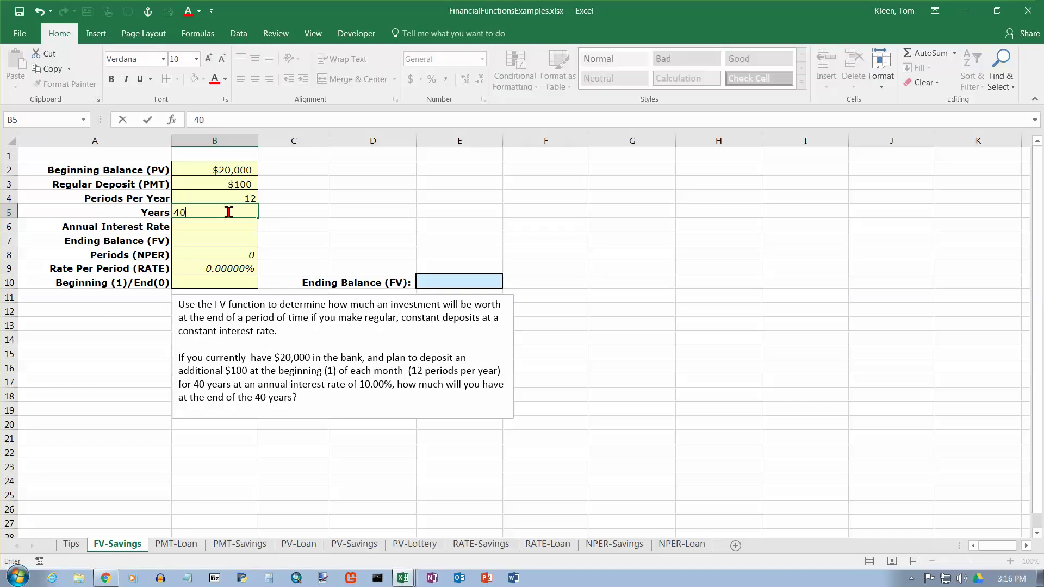
pyautogui.press('Return')
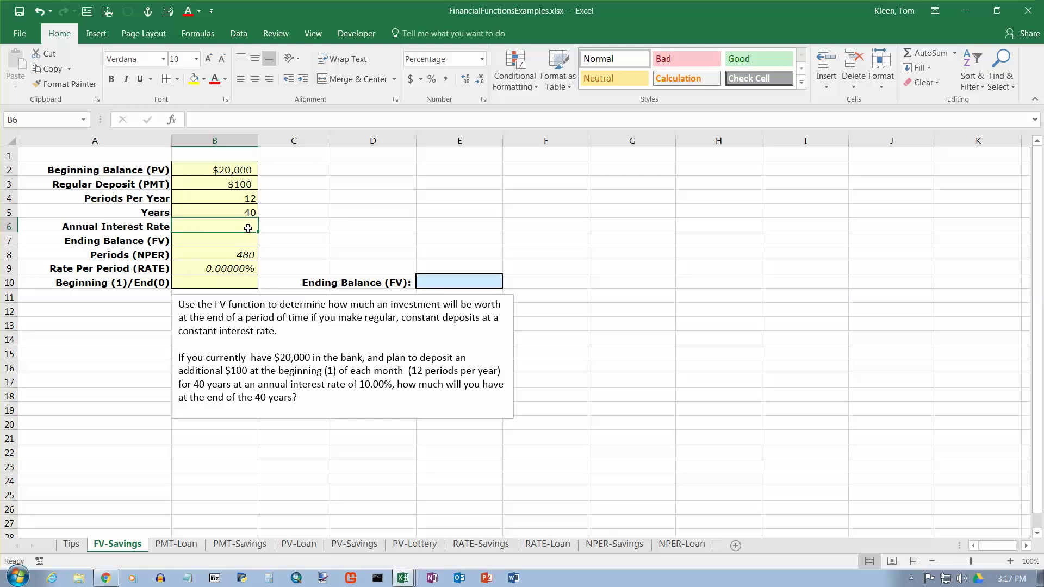
pyautogui.write('10.00')
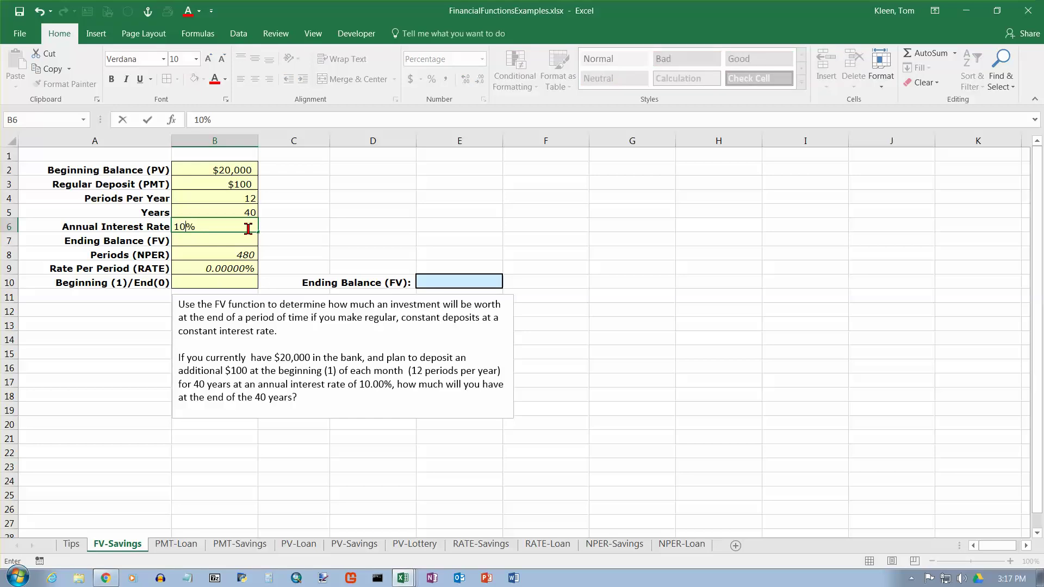
pyautogui.press('Return')
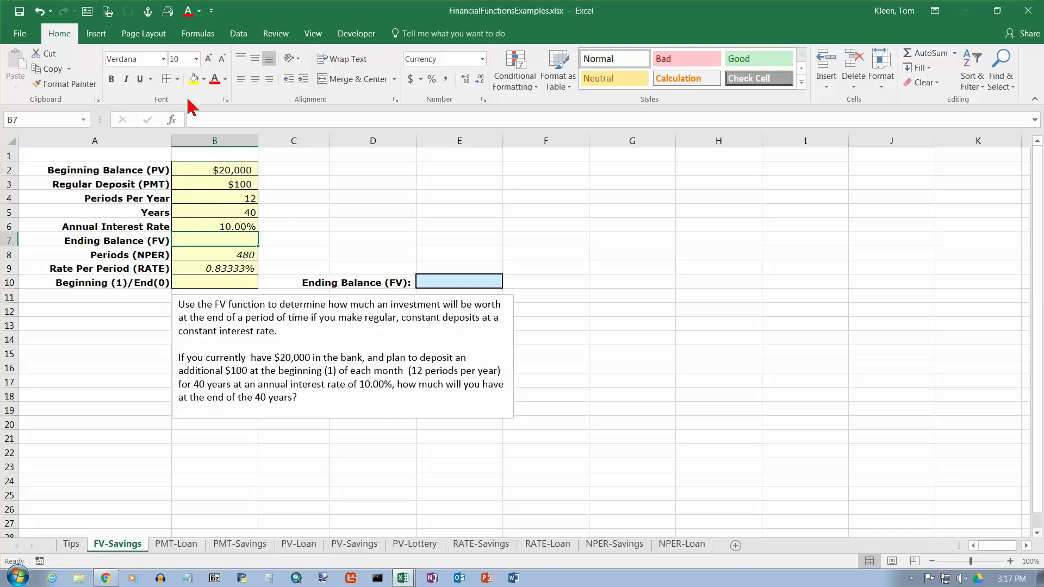
# - Shade the Ending Balance cell B7 grey and check the NPER and RATE formulas remain unchanged
pyautogui.click(203, 79)
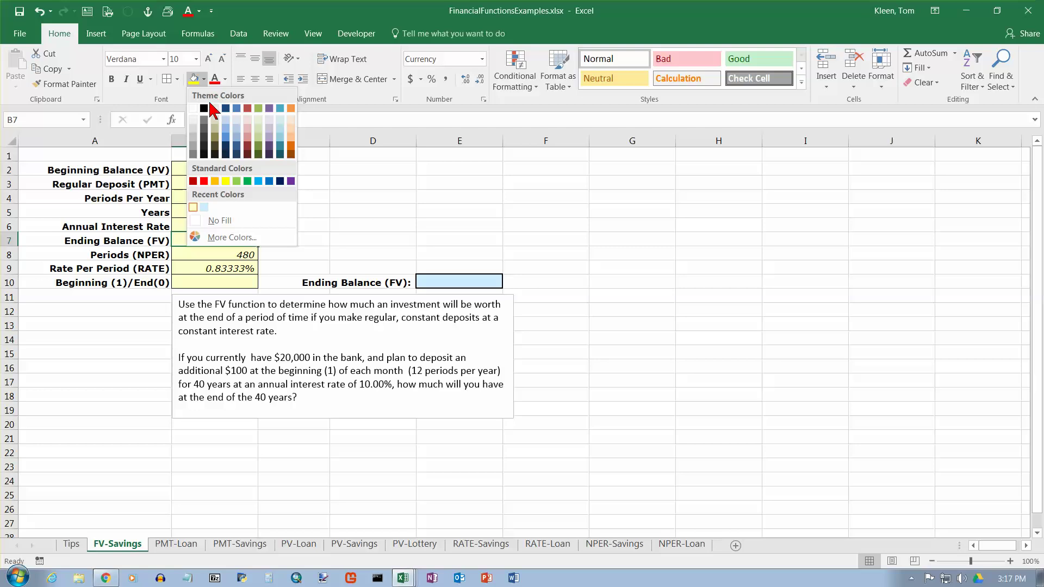
pyautogui.click(194, 146)
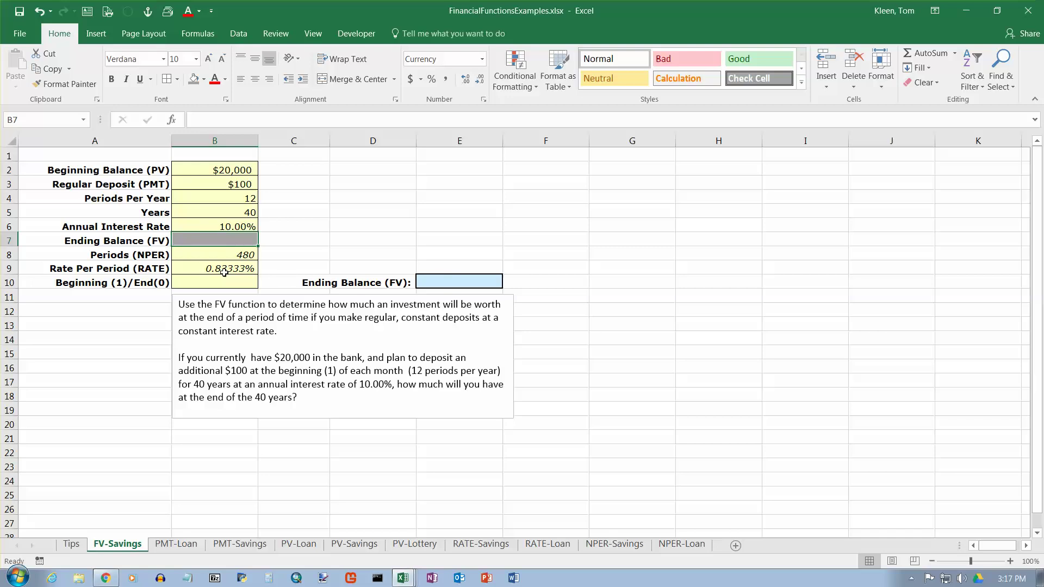
pyautogui.click(248, 254)
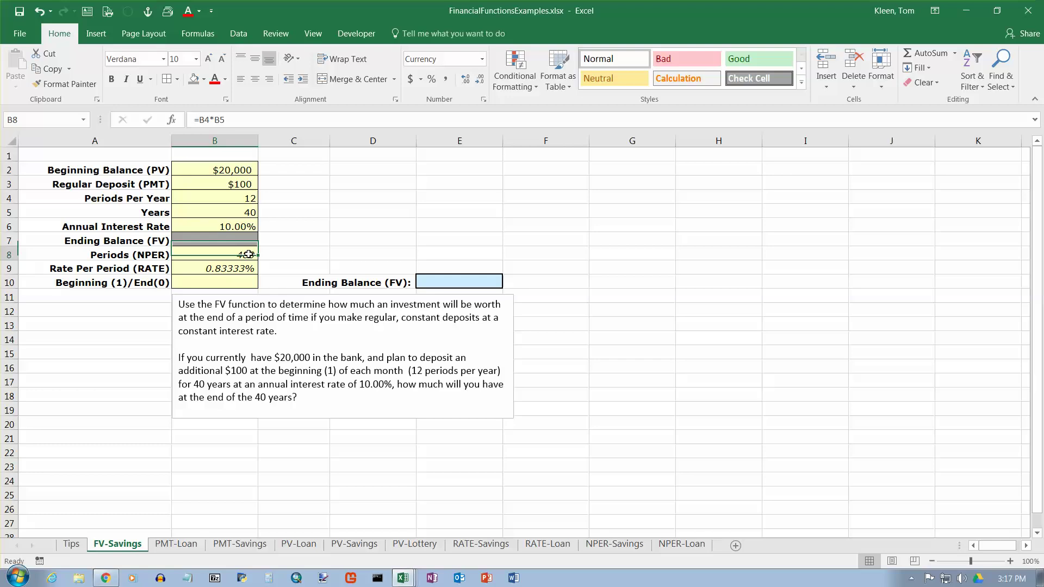
pyautogui.doubleClick(239, 272)
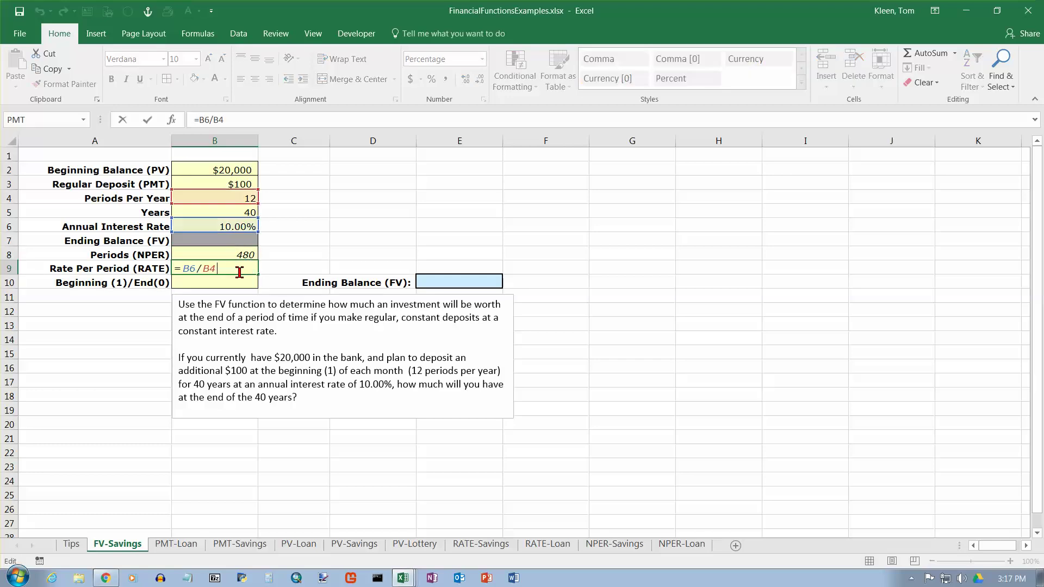
pyautogui.click(241, 270)
pyautogui.hotkey('ctrl', 'Return')
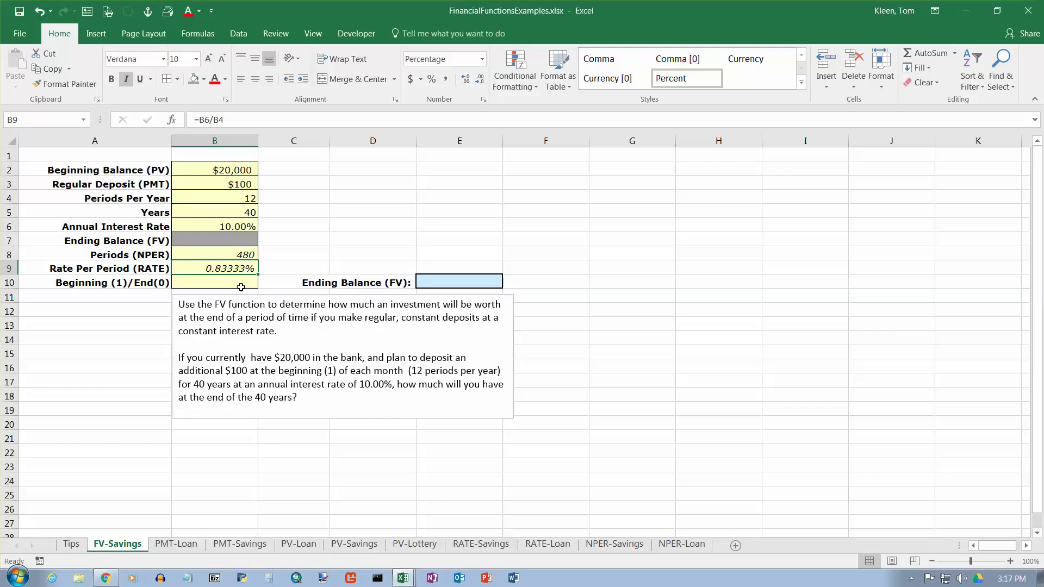
pyautogui.click(246, 284)
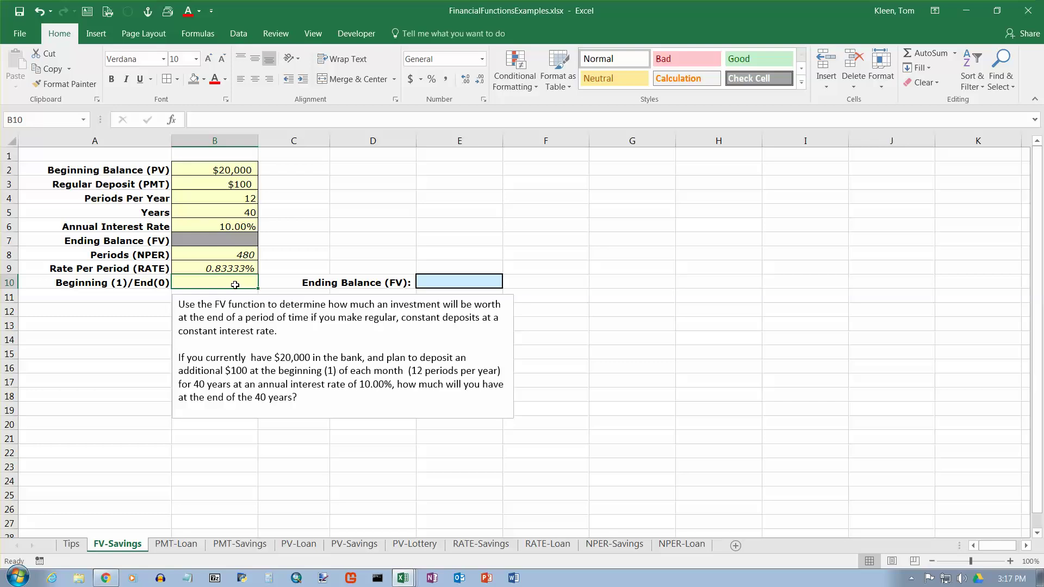
# - Set the Beginning/End value in B10 to 1 so deposits occur at period start
pyautogui.write('1')
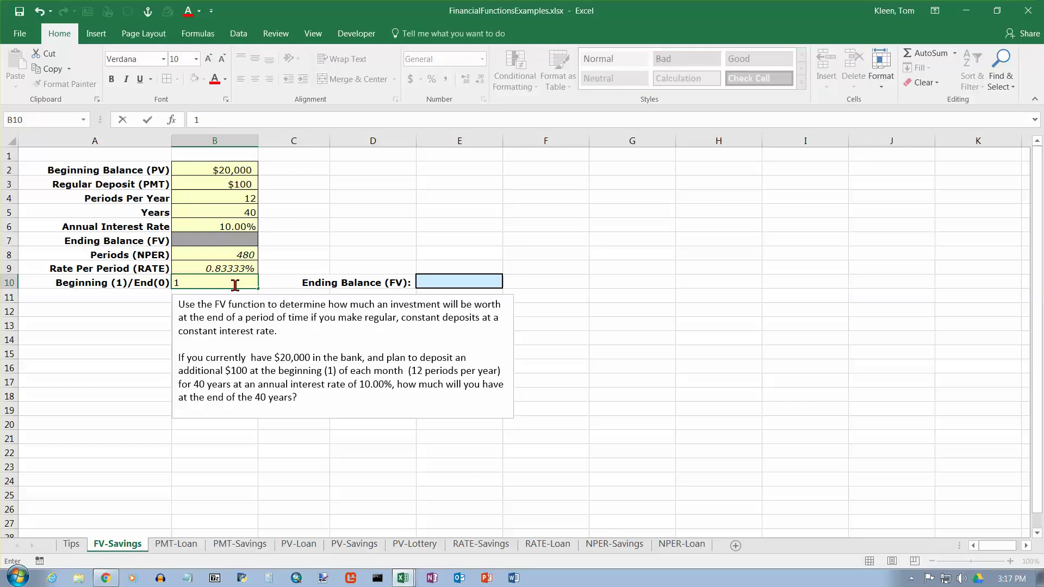
pyautogui.press('Return')
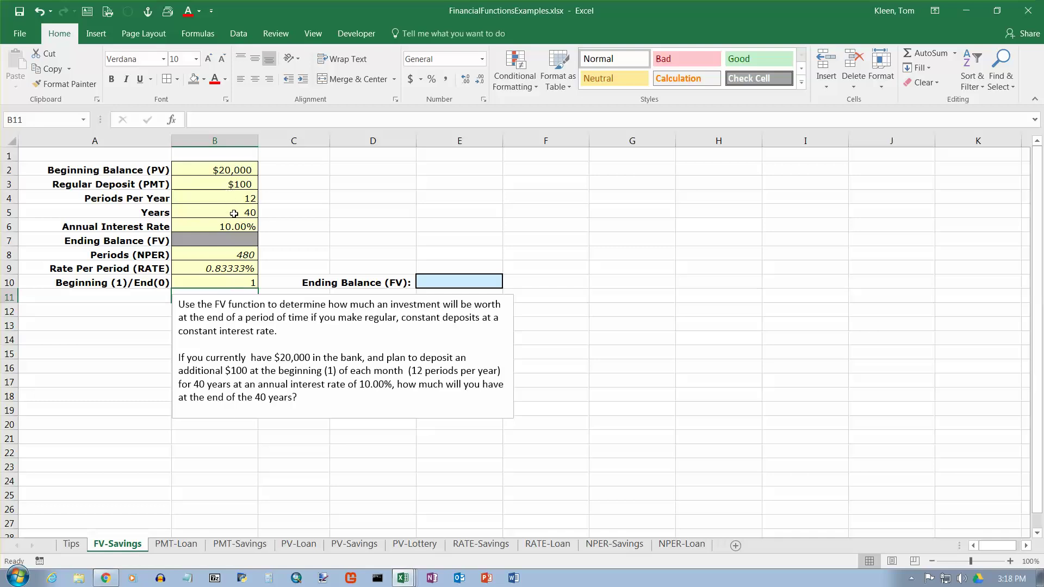
pyautogui.click(437, 281)
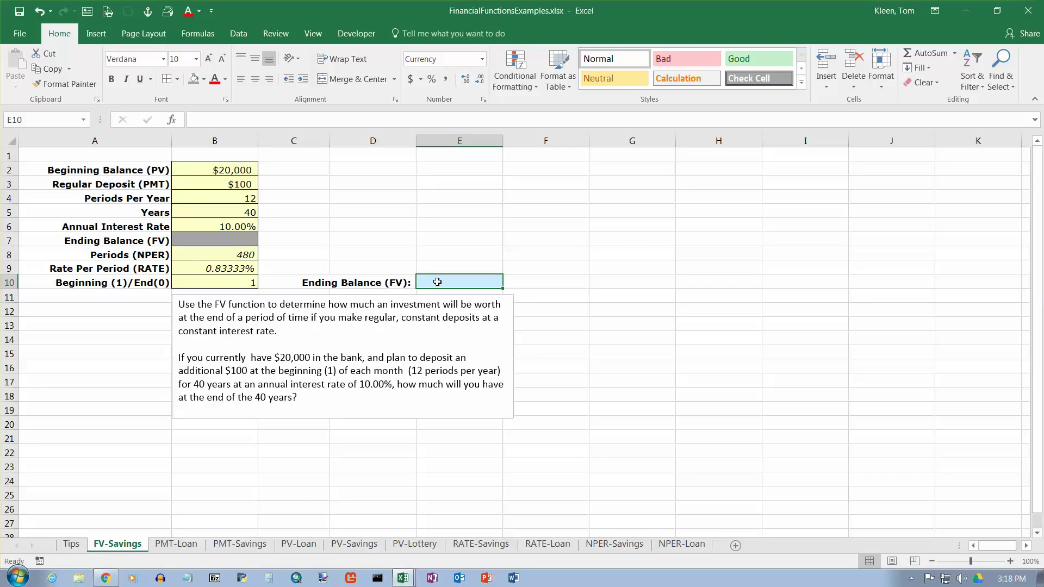
# - Insert the FV function into E10 from the Financial function category
pyautogui.click(199, 36)
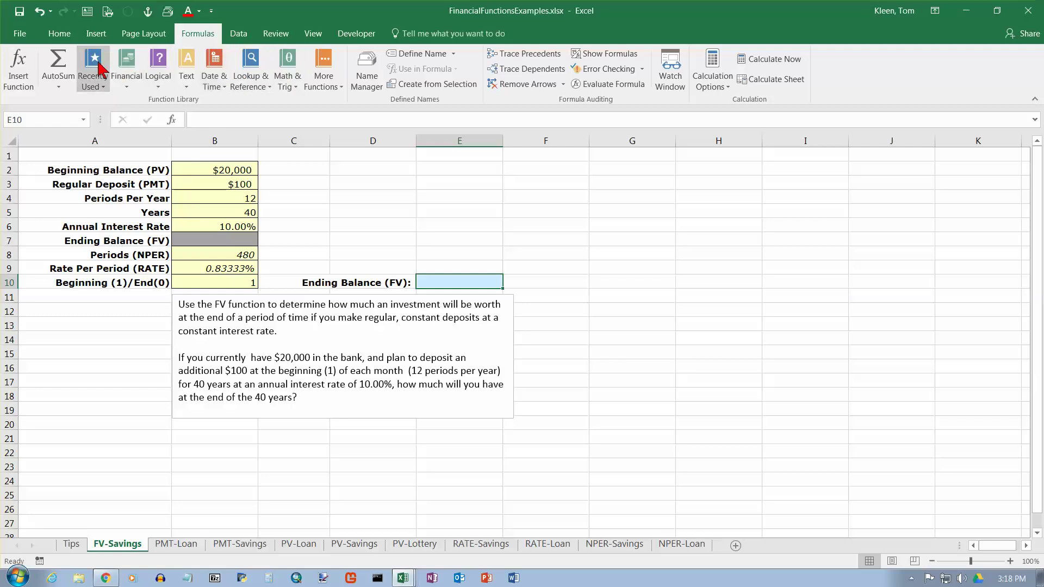
pyautogui.click(333, 89)
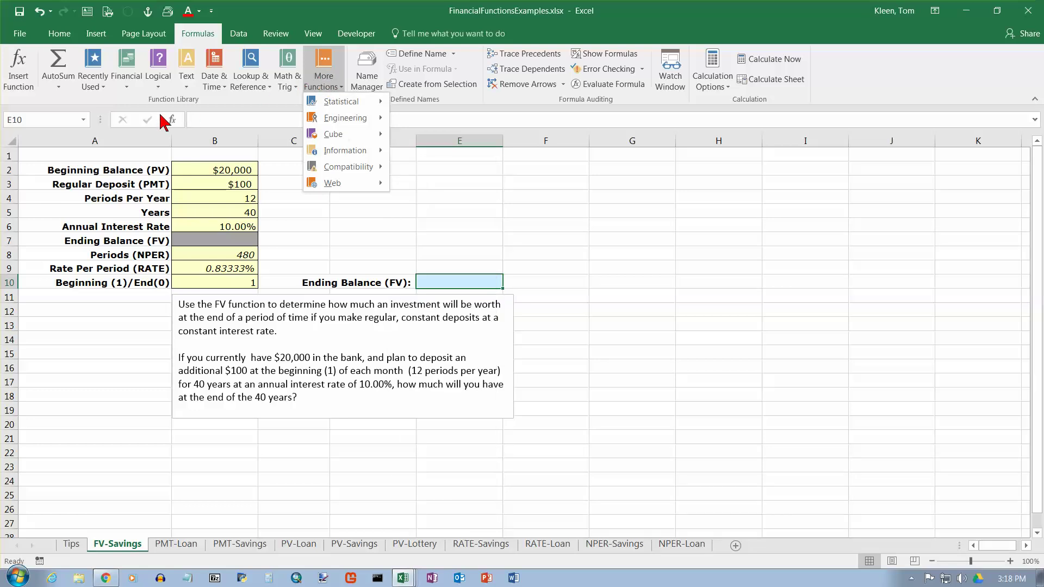
pyautogui.click(129, 87)
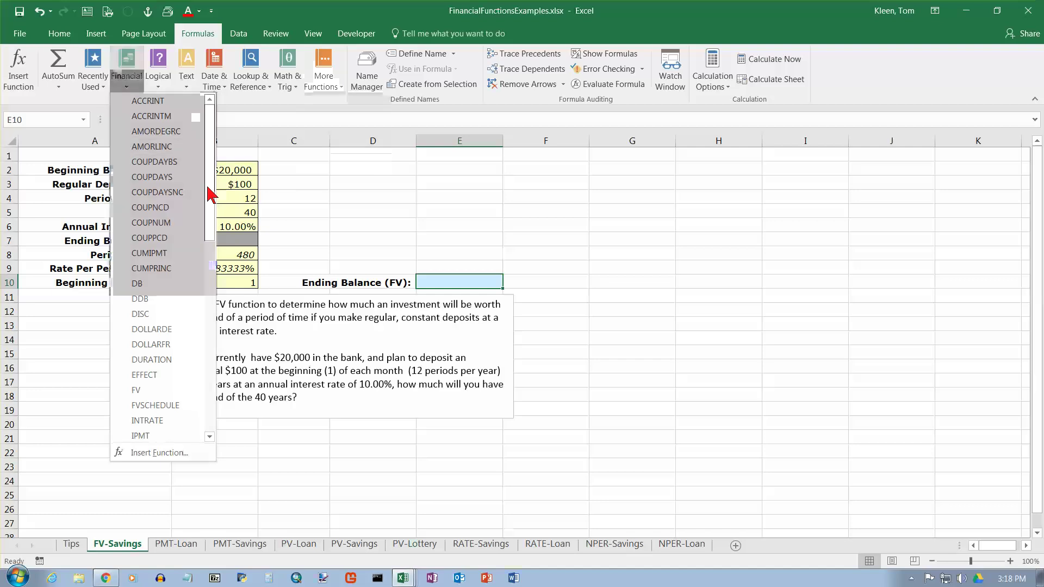
pyautogui.scroll(-1, 210, 193)
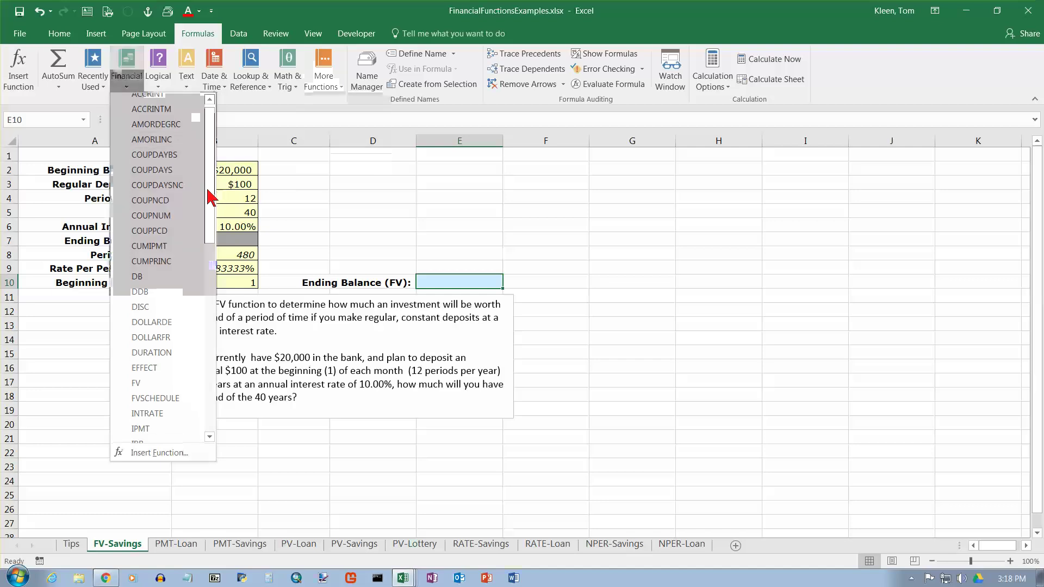
pyautogui.click(139, 383)
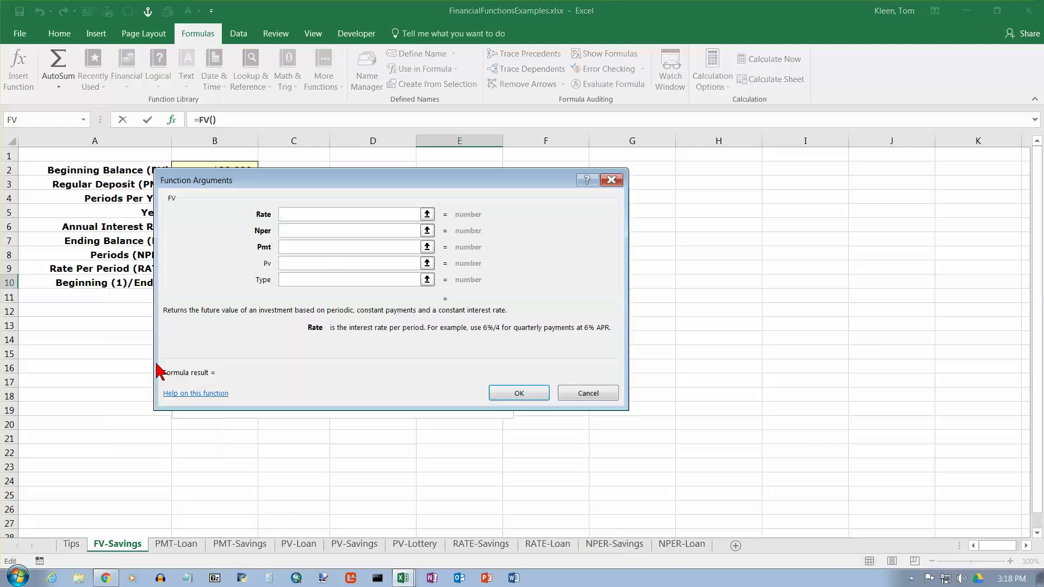
# - Move the FV Function Arguments dialog aside and review the Pv and Type argument descriptions
pyautogui.moveTo(307, 184); pyautogui.dragTo(664, 178)
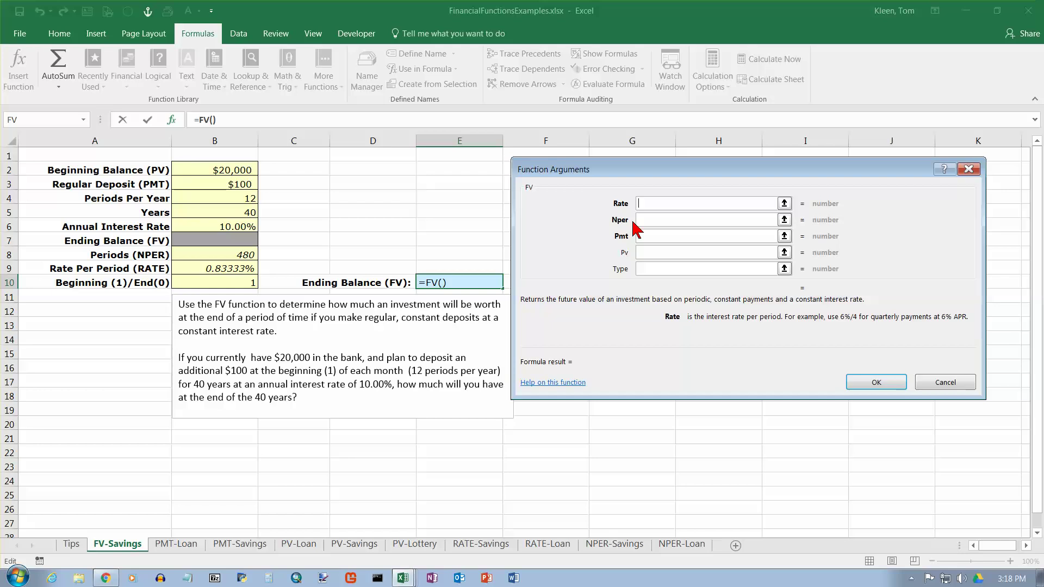
pyautogui.click(651, 255)
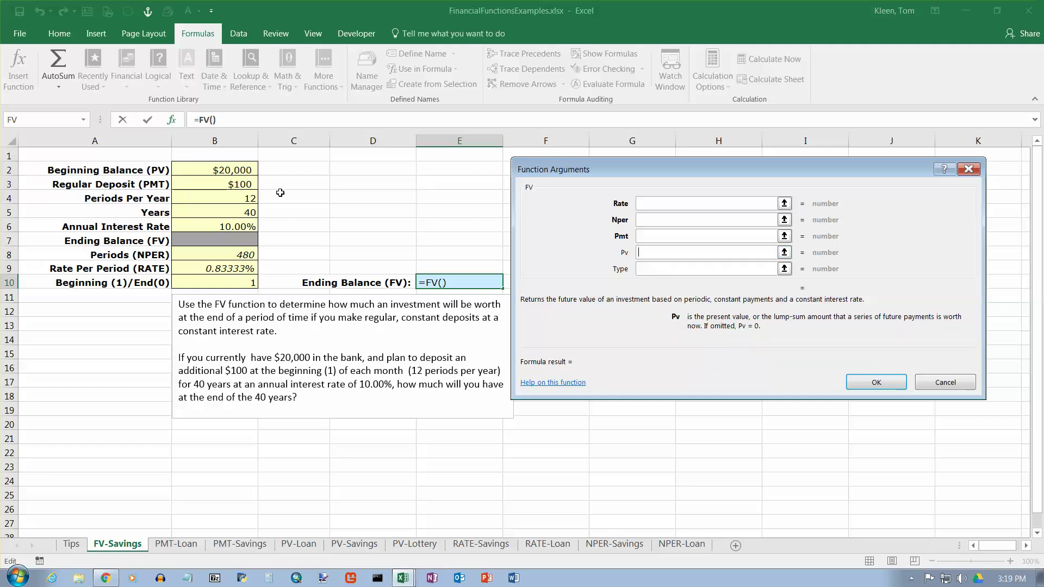
pyautogui.click(652, 270)
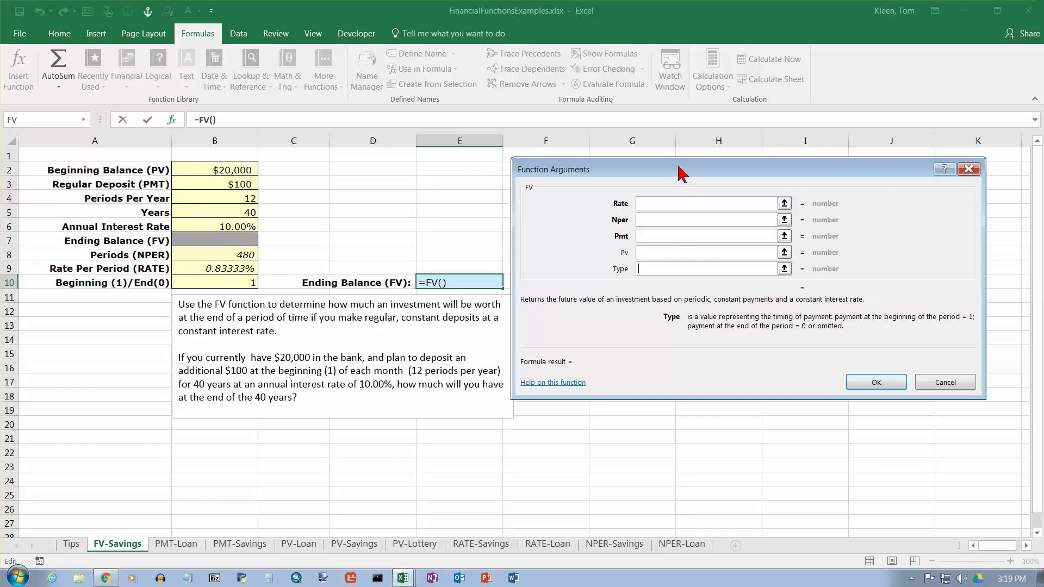
pyautogui.moveTo(678, 170); pyautogui.dragTo(684, 160)
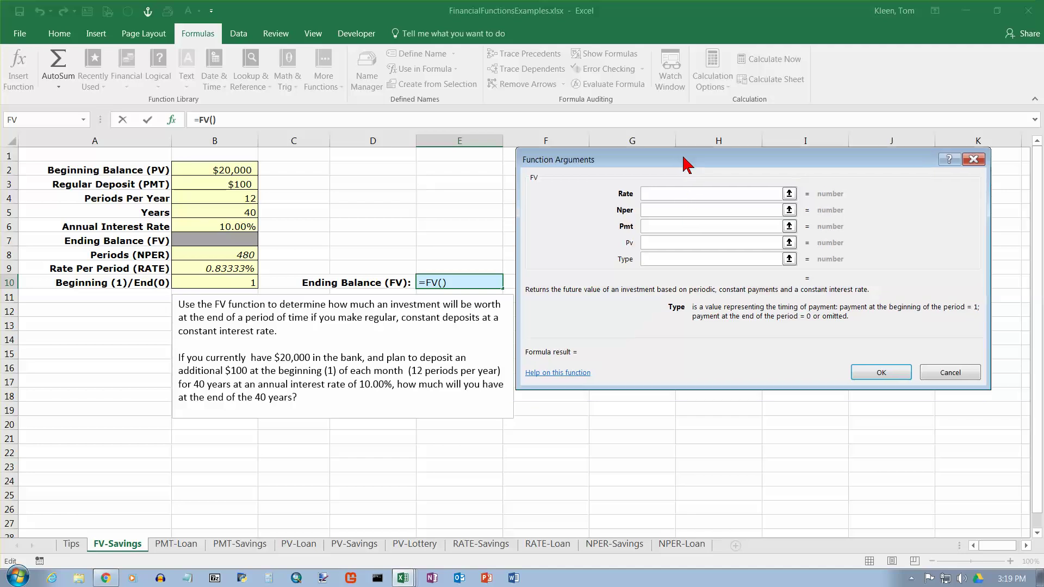
pyautogui.click(659, 197)
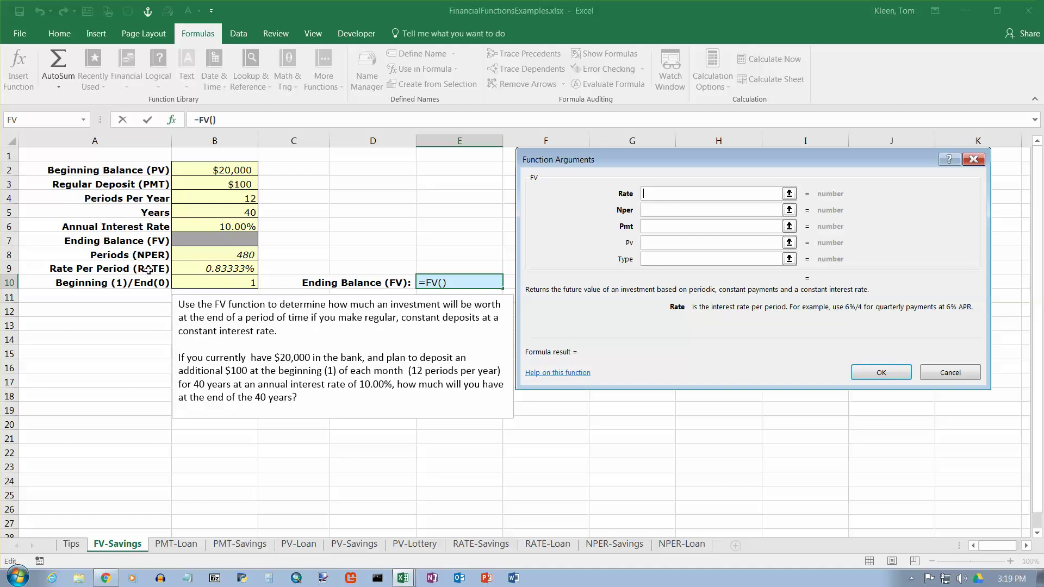
# - Set FV's Rate to B9, Nper to B8 and Pmt to -B3, previewing $632,407.96
pyautogui.click(228, 269)
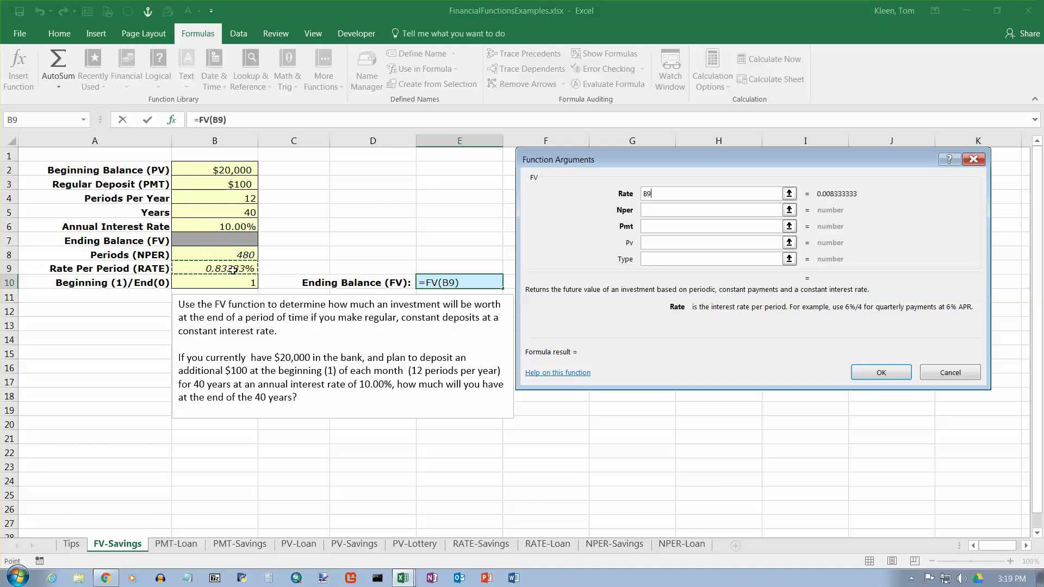
pyautogui.click(649, 210)
pyautogui.click(235, 256)
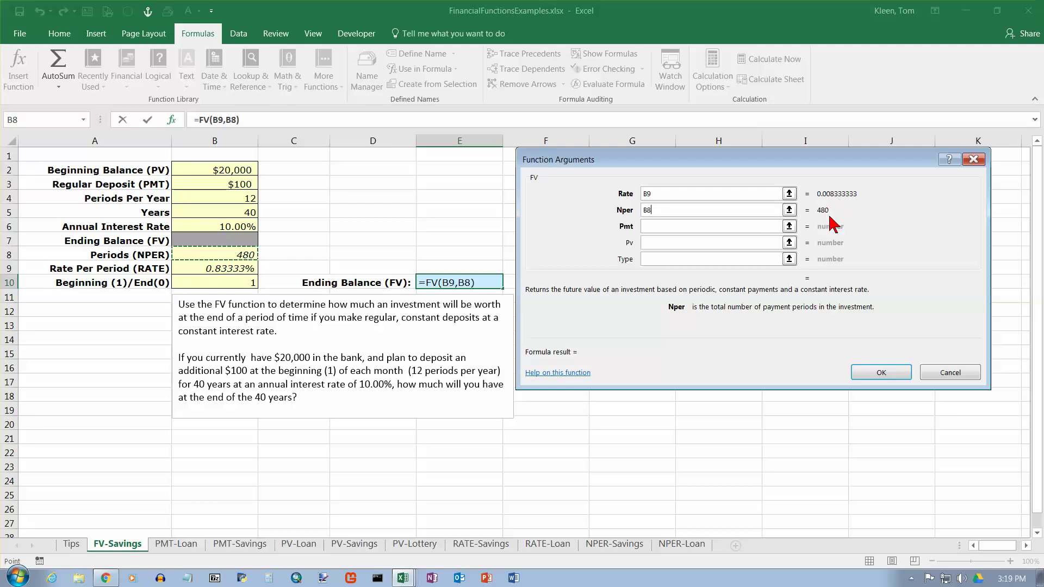
pyautogui.click(654, 228)
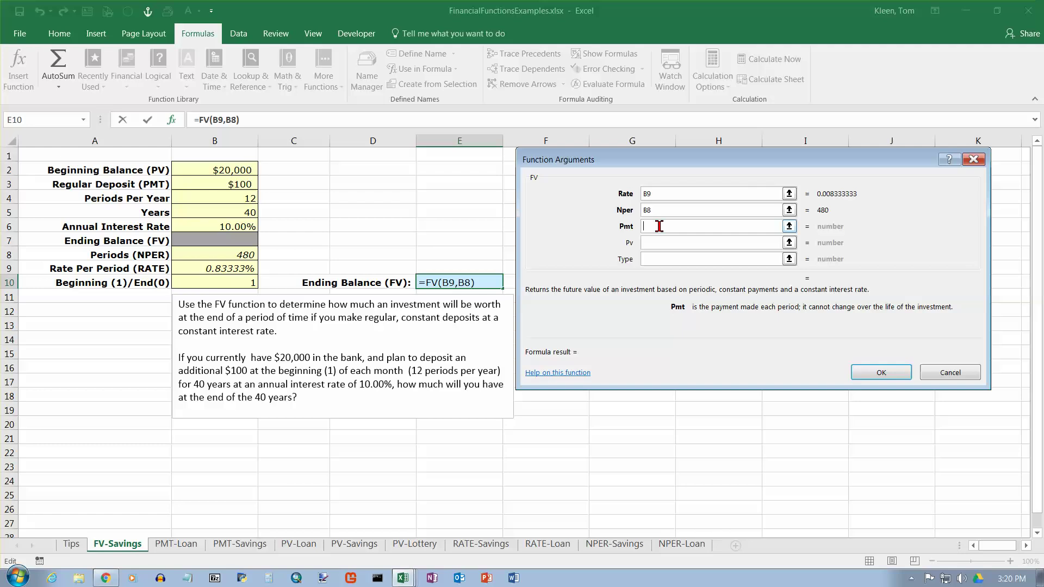
pyautogui.write('-')
pyautogui.click(245, 183)
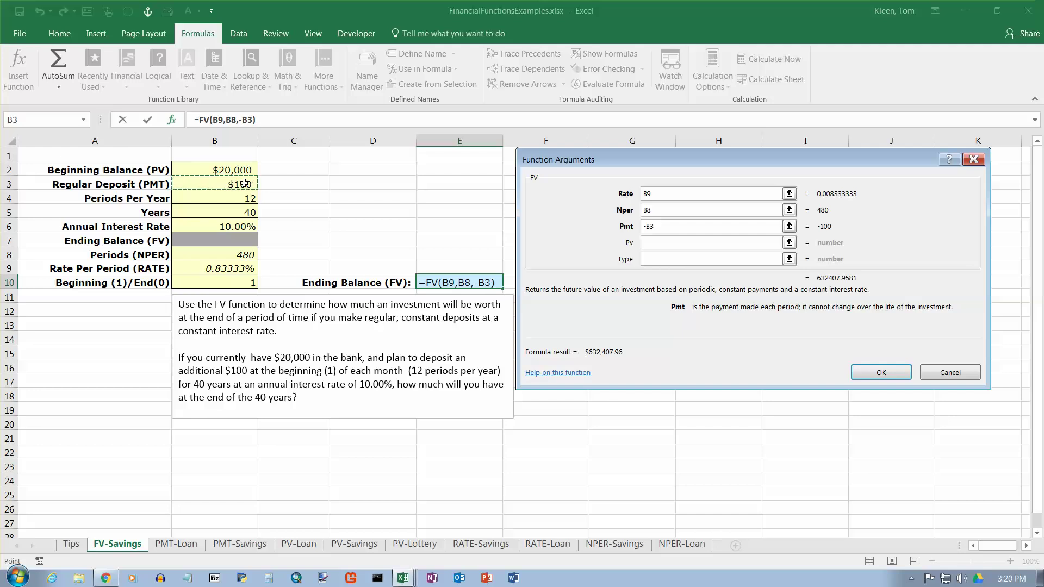
pyautogui.click(679, 227)
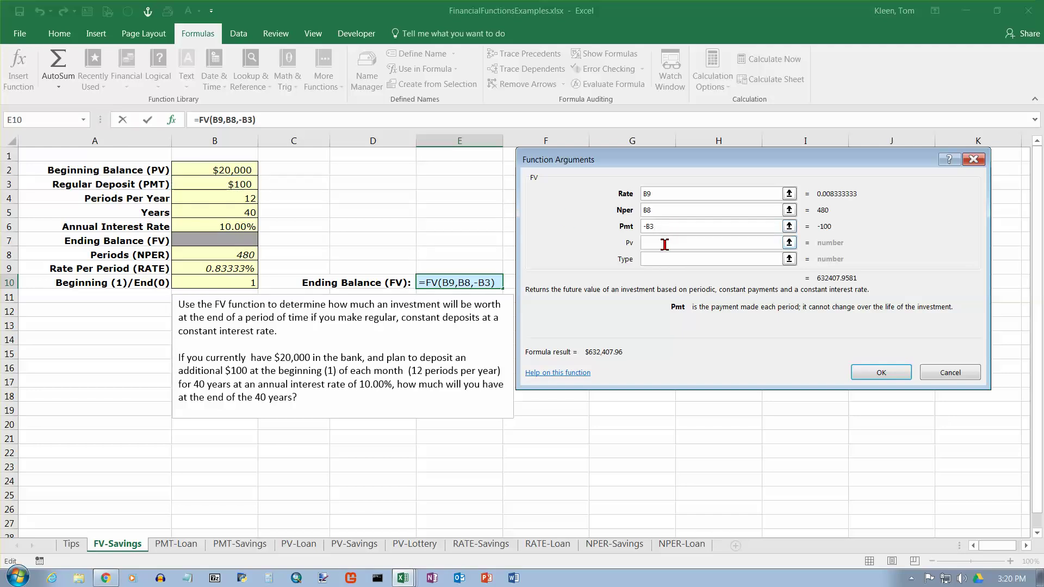
pyautogui.click(664, 244)
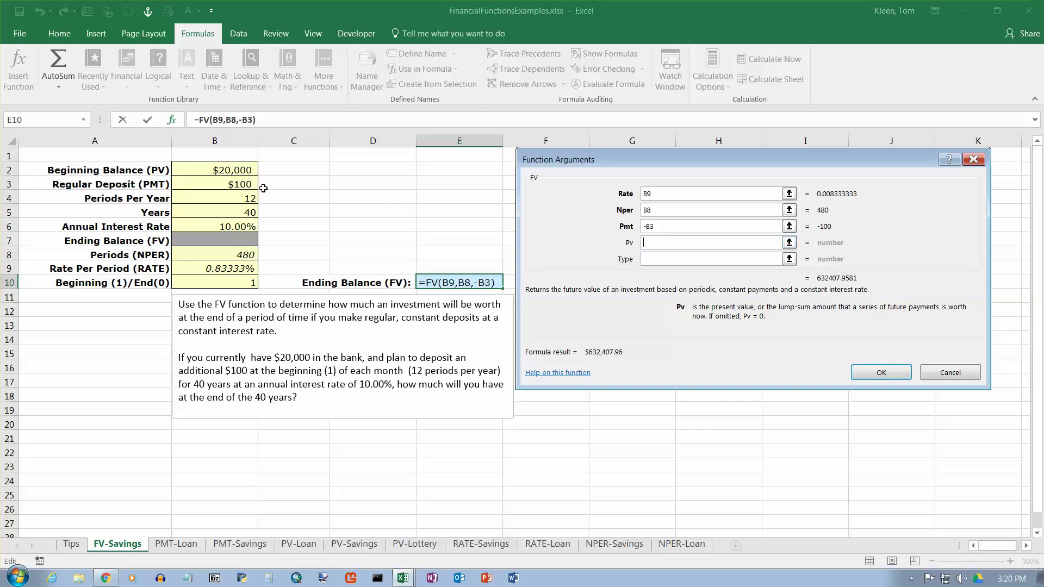
# - Set Pv to -B2 and Type to B10, finishing =FV(B9,B8,-B3,-B2,B10) at $1,711,691.29
pyautogui.click(247, 171)
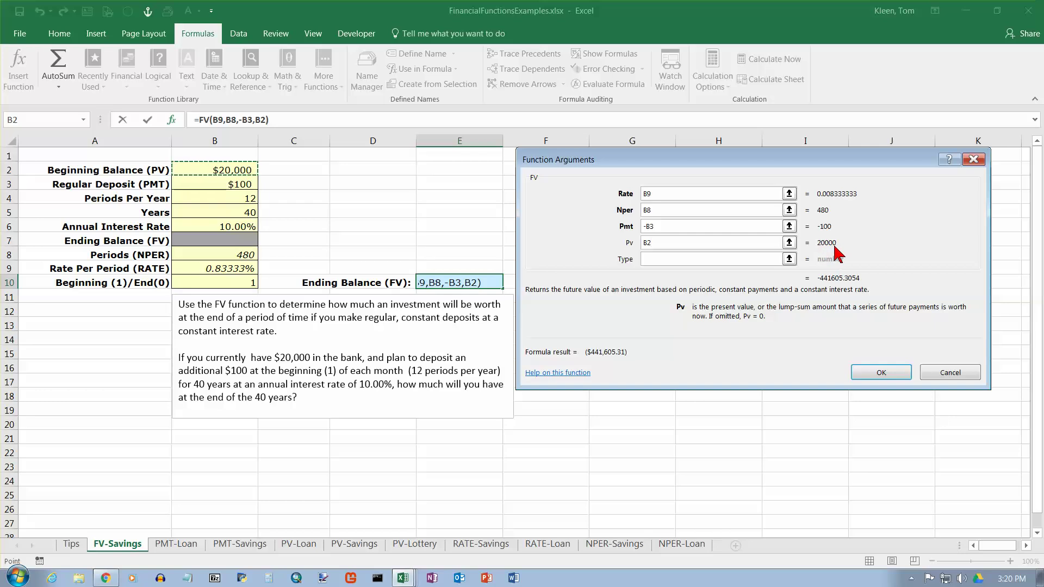
pyautogui.click(646, 245)
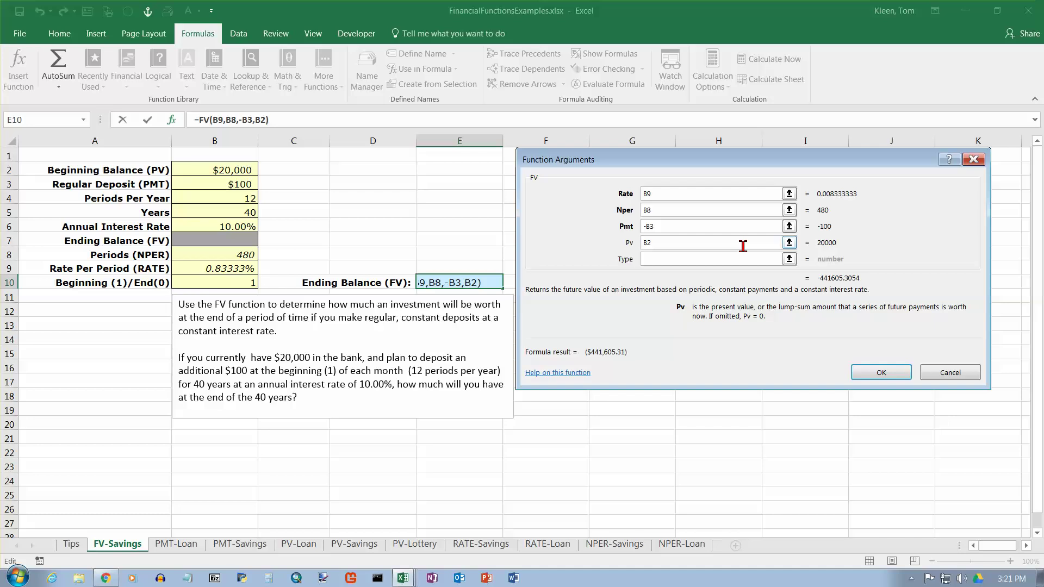
pyautogui.write('-')
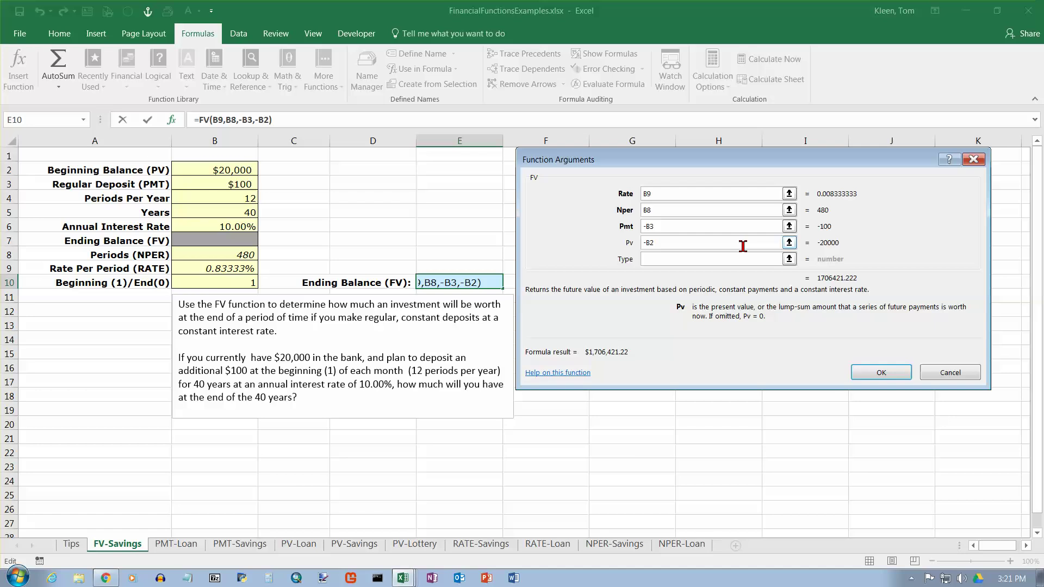
pyautogui.click(697, 261)
pyautogui.write('B10')
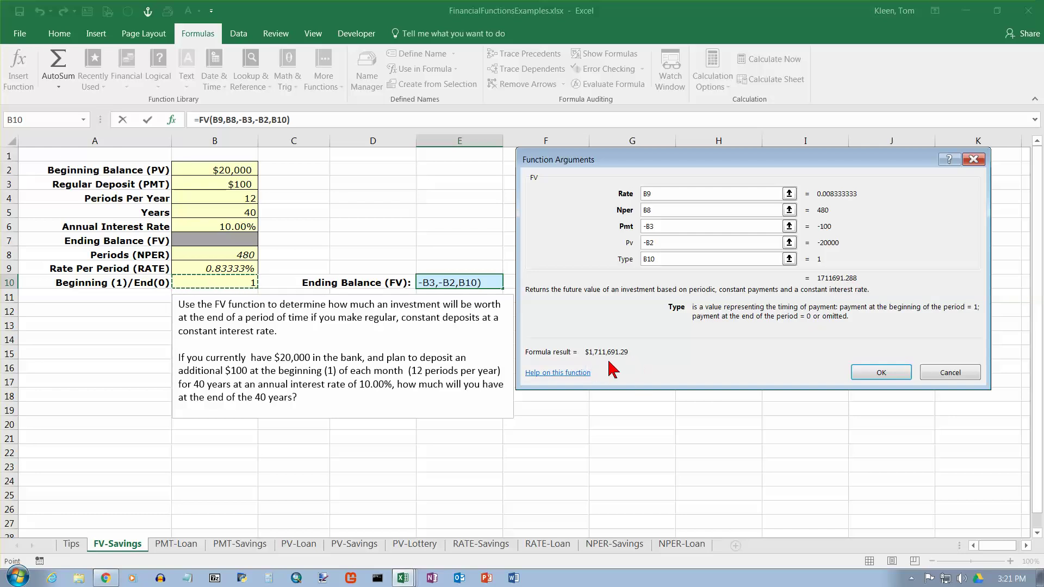
pyautogui.click(874, 371)
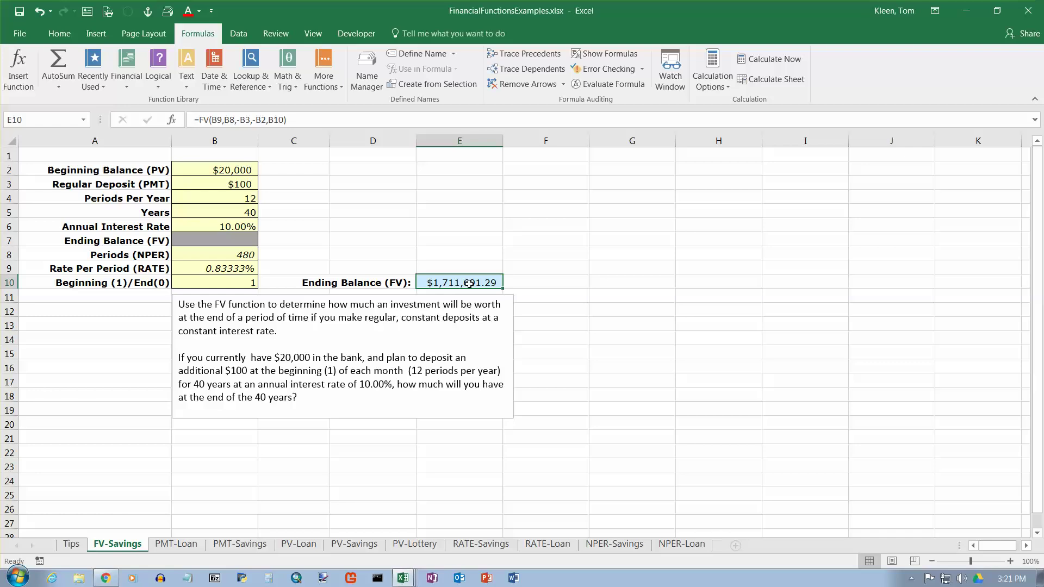
# - Change the deposit to 200, interest to 9% and years to 45, giving $2,622,814.78
pyautogui.click(232, 184)
pyautogui.write('200')
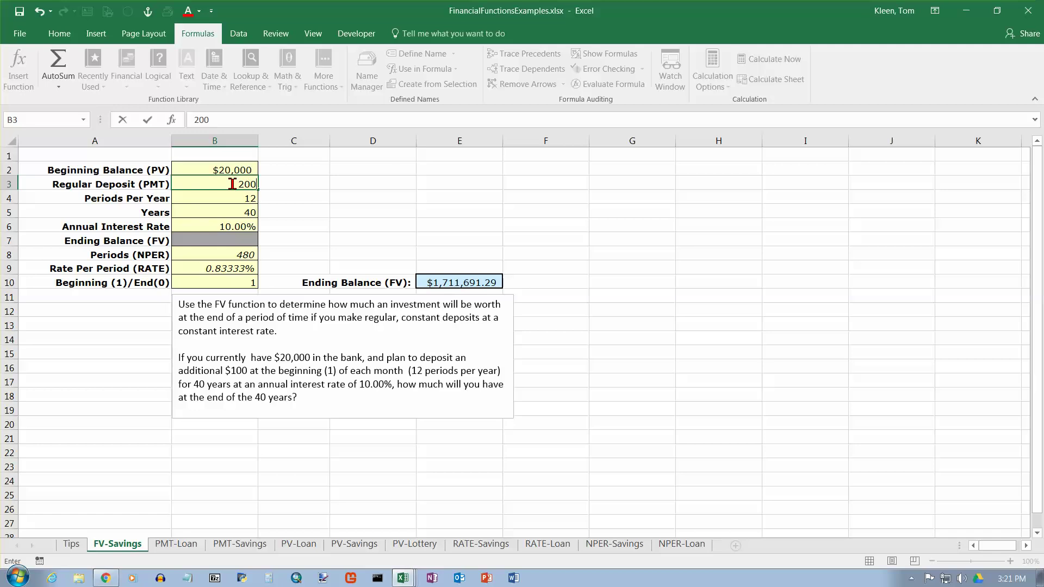
pyautogui.press('Return')
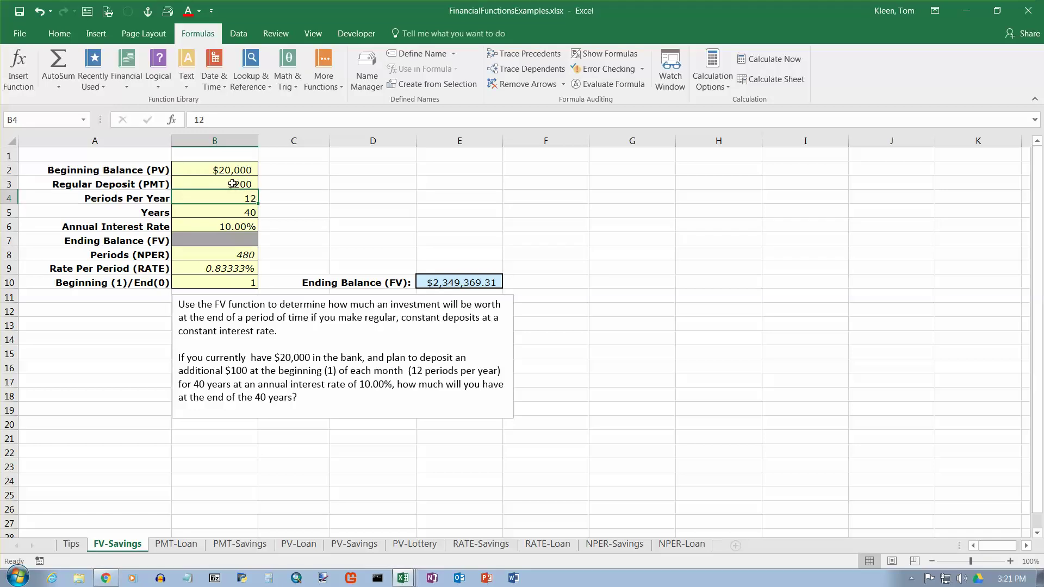
pyautogui.press('Down')
pyautogui.press('Down')
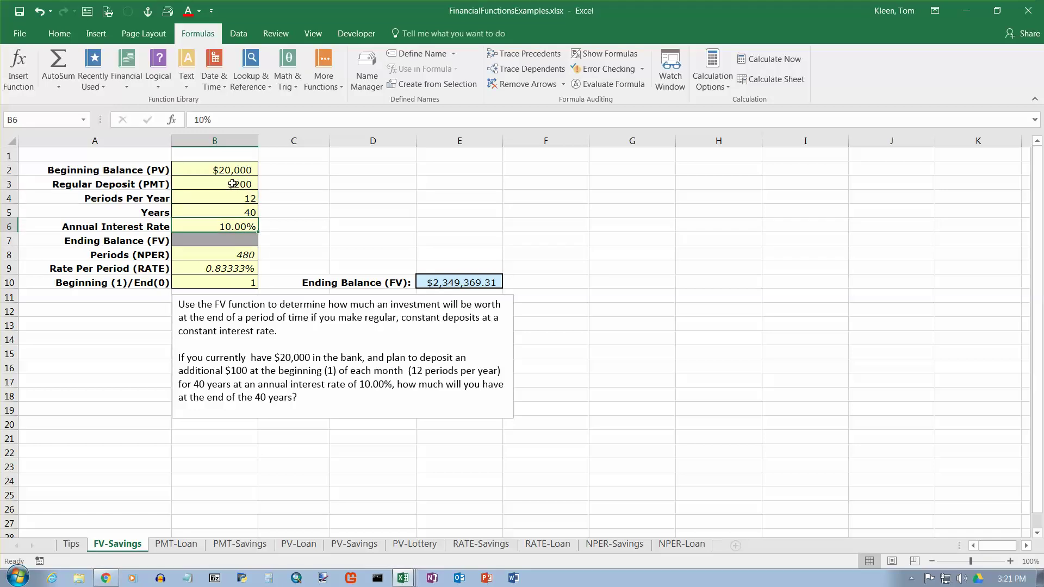
pyautogui.write('9')
pyautogui.press('Return')
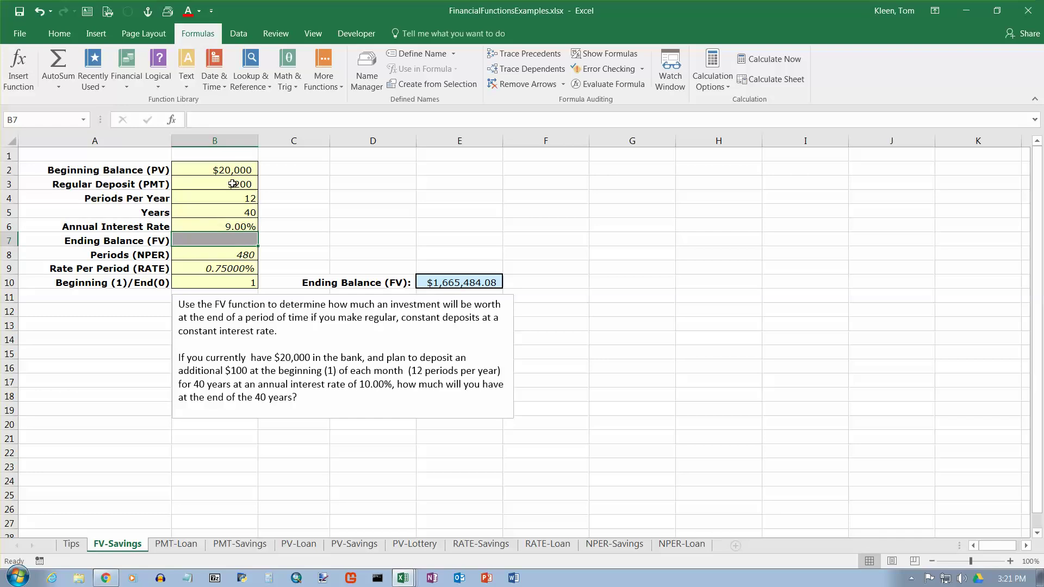
pyautogui.press('Up')
pyautogui.press('Up')
pyautogui.write('45')
pyautogui.press('Return')
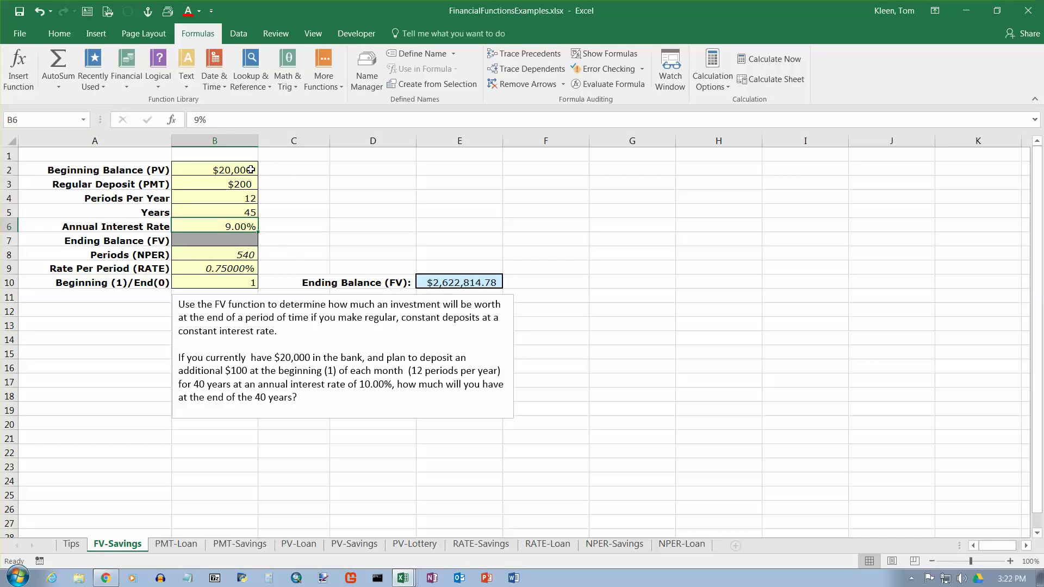
pyautogui.click(458, 281)
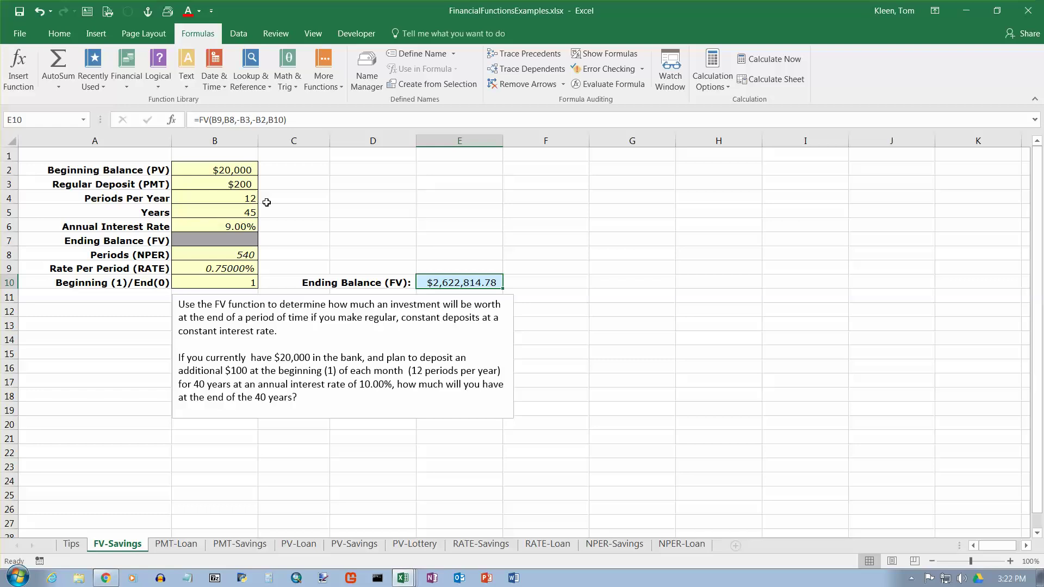
pyautogui.doubleClick(431, 282)
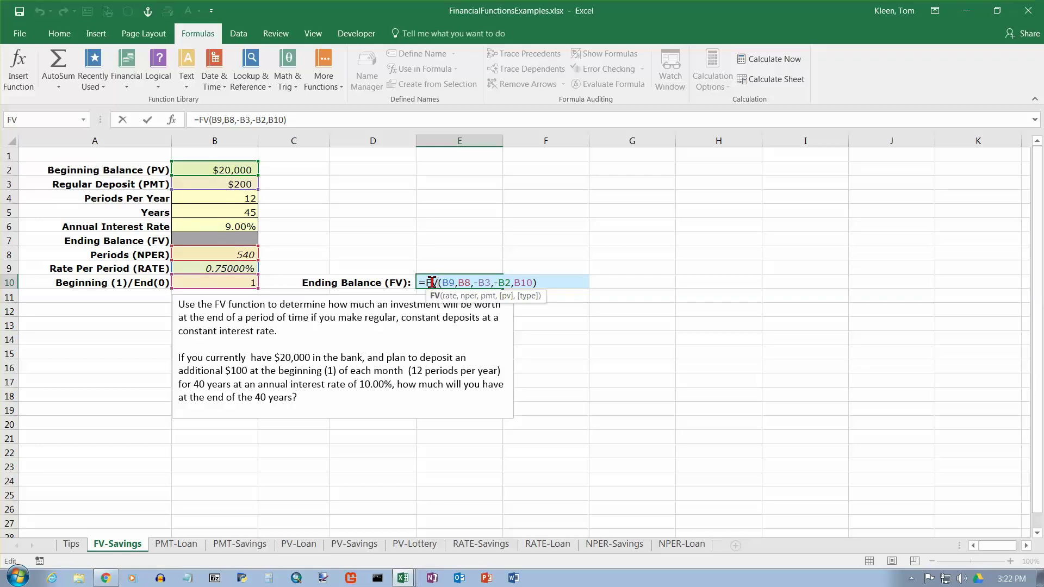
pyautogui.press('Escape')
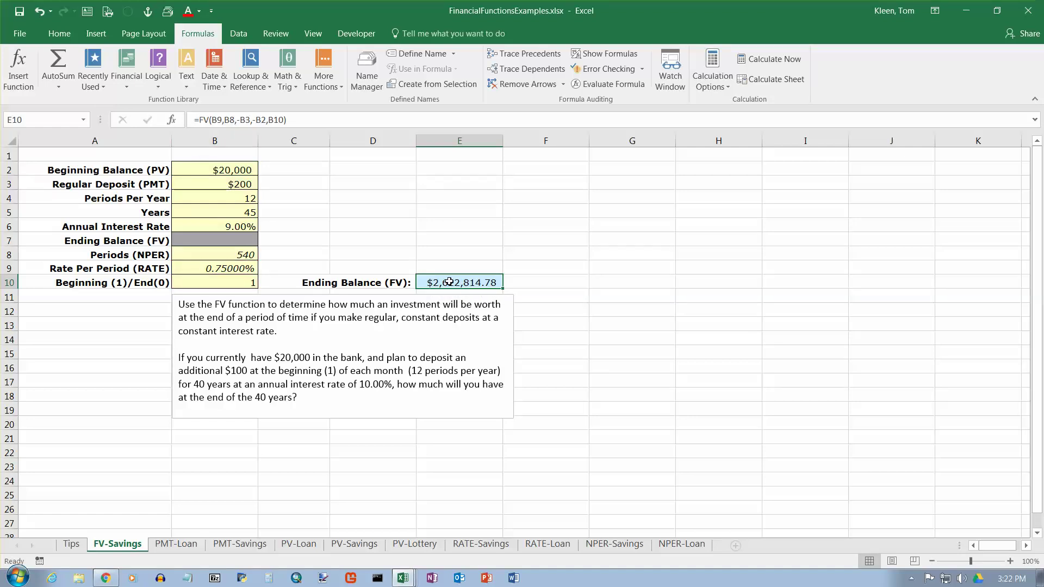
pyautogui.click(173, 126)
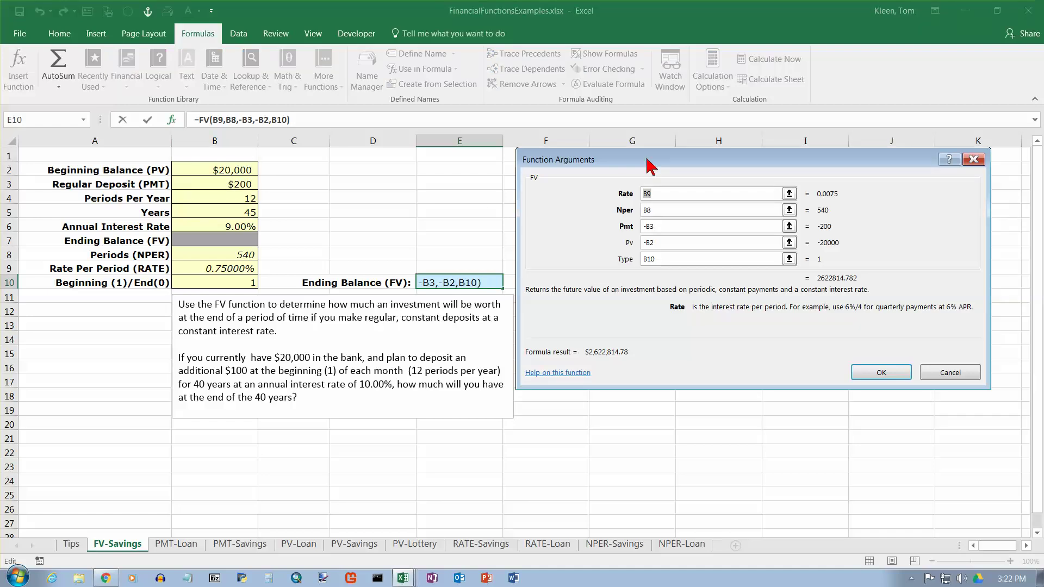
pyautogui.click(666, 194)
pyautogui.click(894, 376)
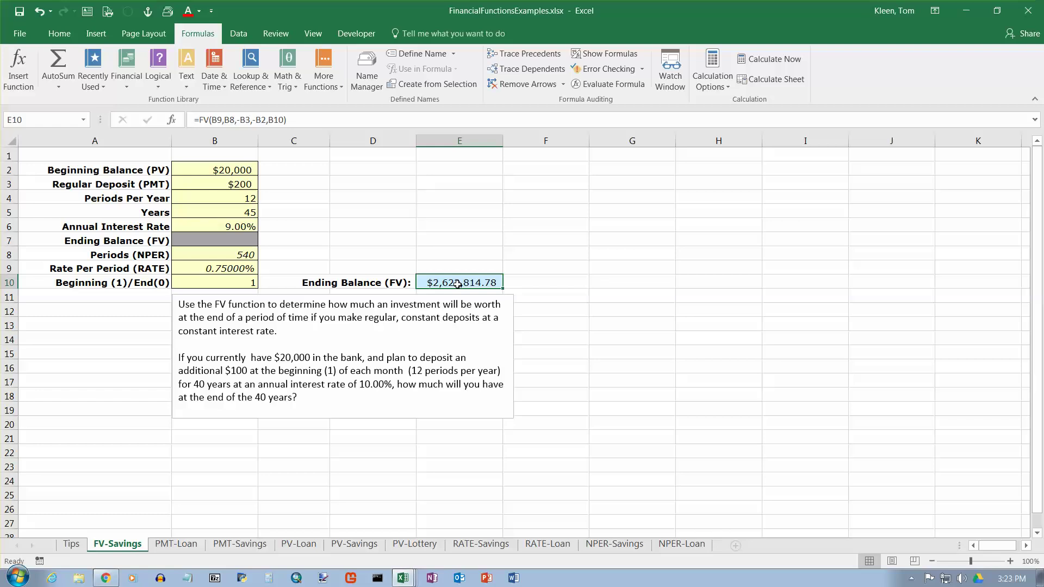
pyautogui.moveTo(94, 169); pyautogui.dragTo(458, 282)
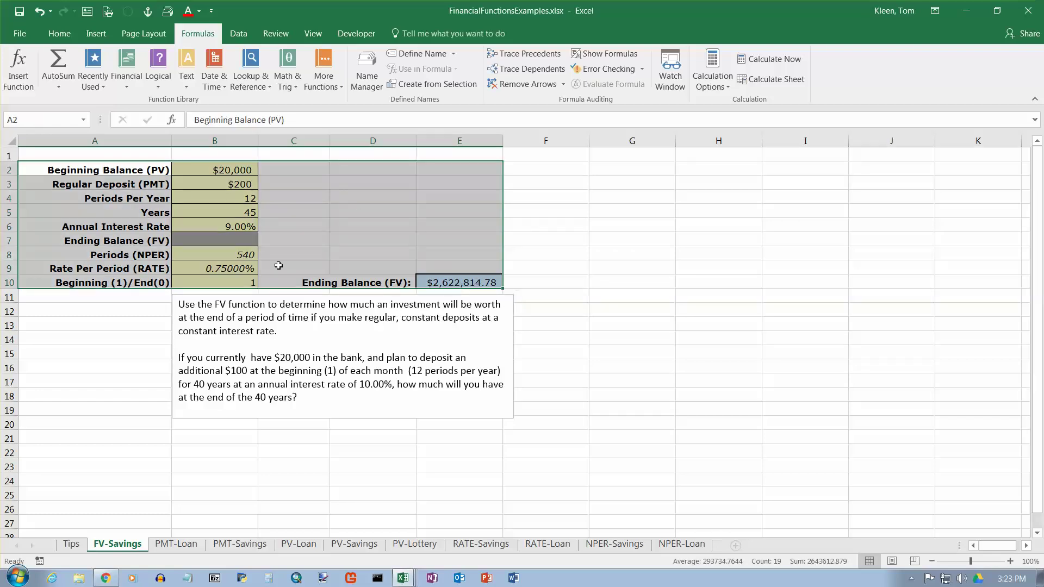